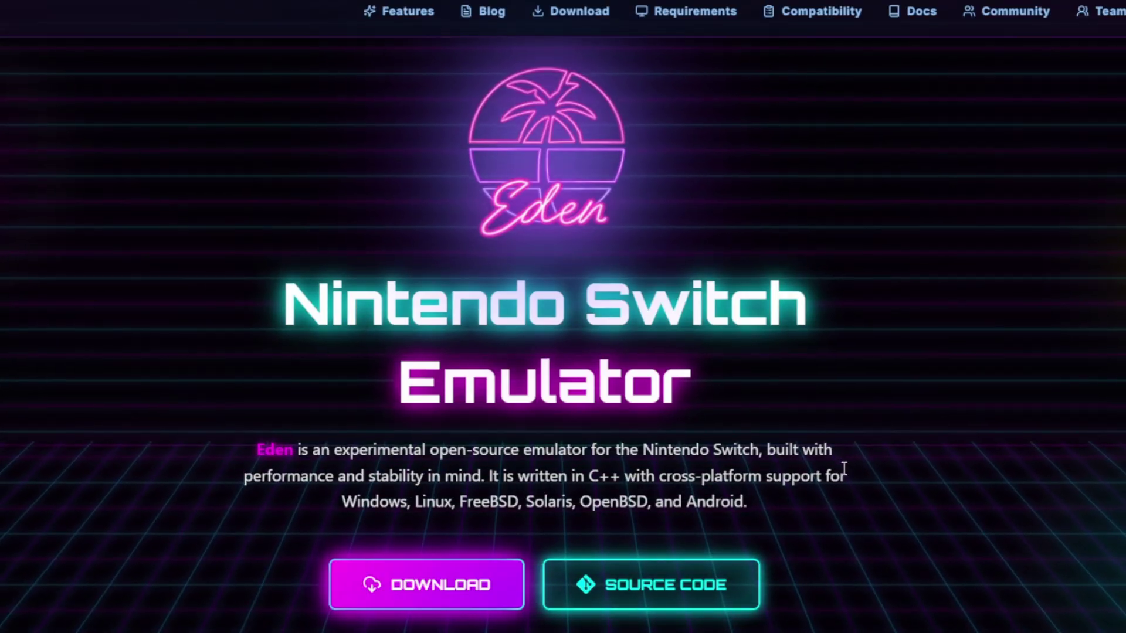
Scroll the Eden homepage, then open System Requirements from beneath the Download button
{"action": "scroll", "coordinate": [849, 475], "scroll_direction": "down", "scroll_amount": 5}
{"action": "scroll", "coordinate": [852, 478], "scroll_direction": "up", "scroll_amount": 6}
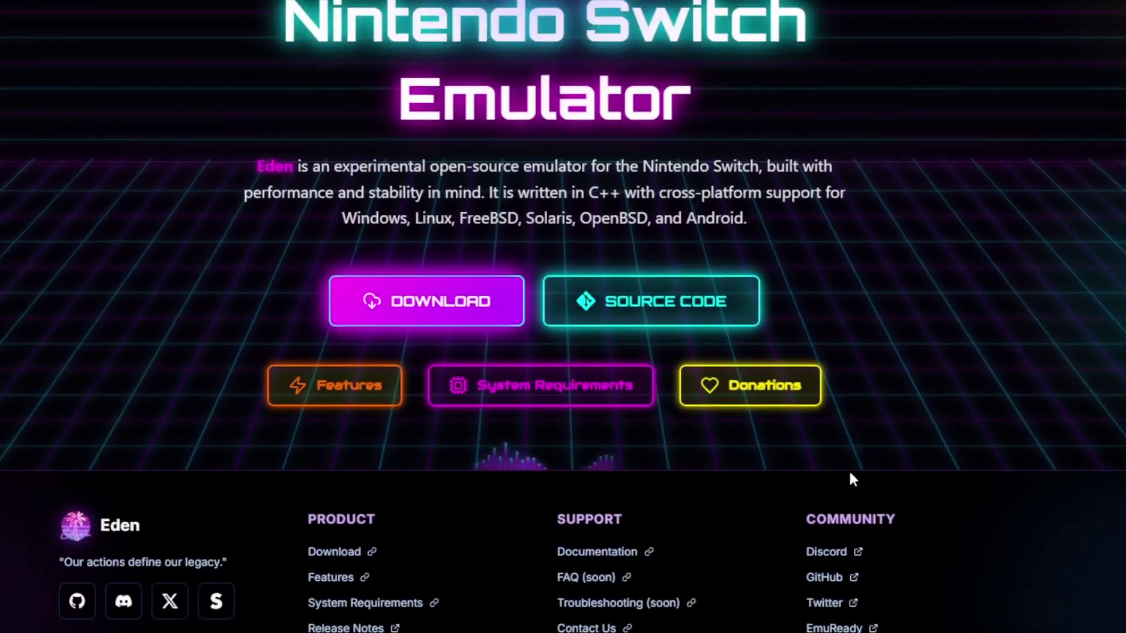
{"action": "scroll", "coordinate": [851, 478], "scroll_direction": "down", "scroll_amount": 2}
{"action": "scroll", "coordinate": [852, 478], "scroll_direction": "up", "scroll_amount": 1}
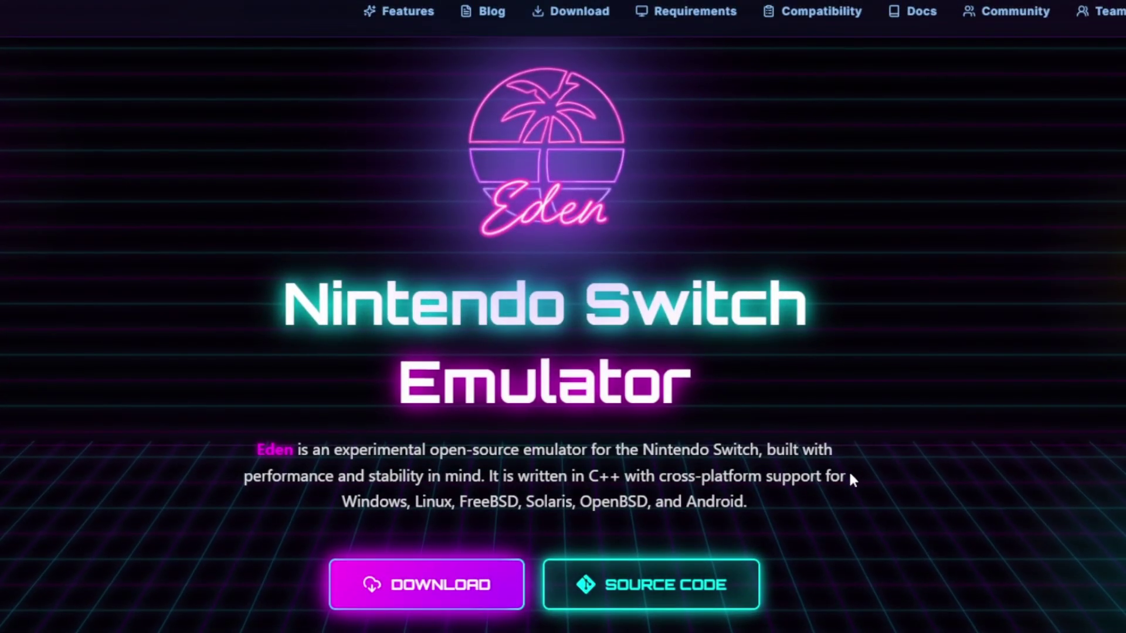
{"action": "scroll", "coordinate": [851, 475], "scroll_direction": "down", "scroll_amount": 1}
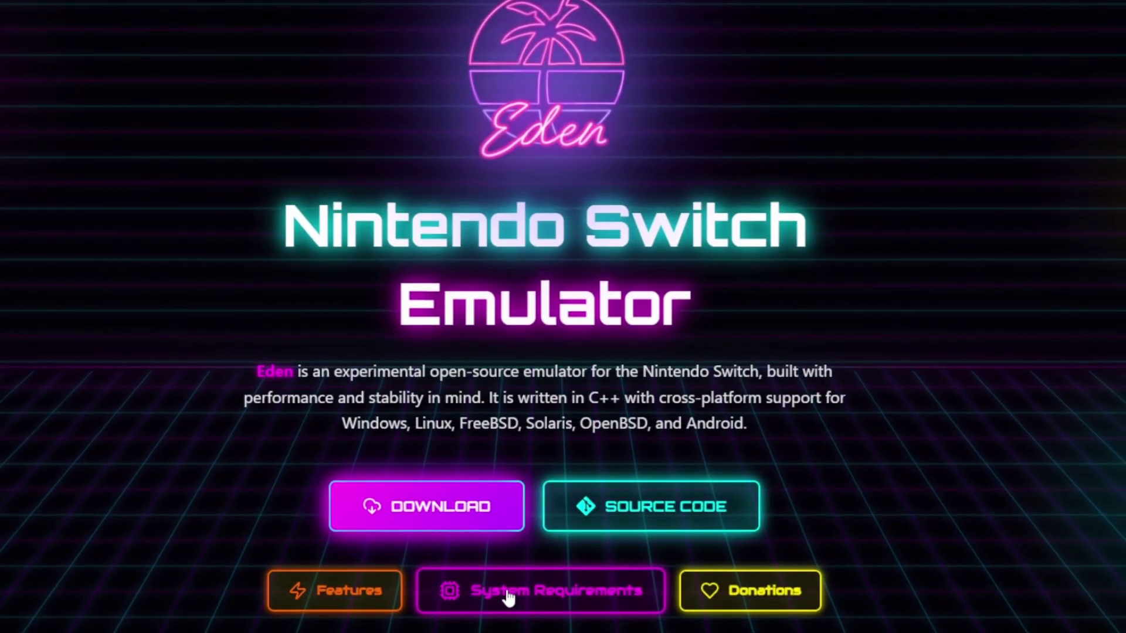
{"action": "left_click", "coordinate": [507, 603]}
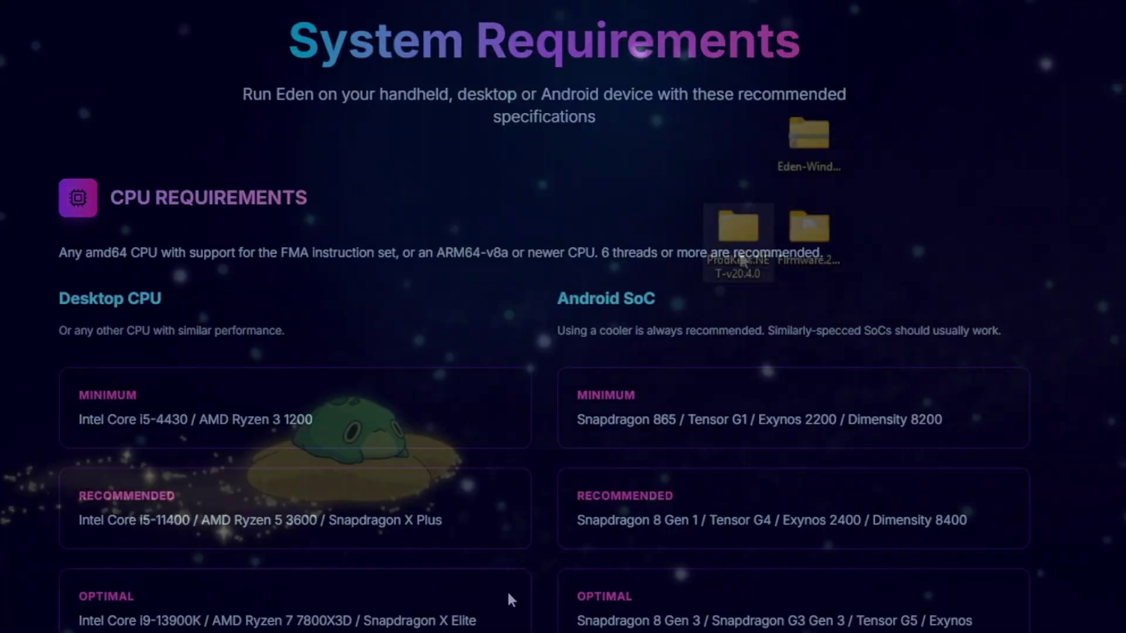
Position the ProdKeys.NET-v20.4.0 folder under the Firmware folder, beside the Eden archive
{"action": "left_click_drag", "start_coordinate": [803, 355], "coordinate": [820, 340]}
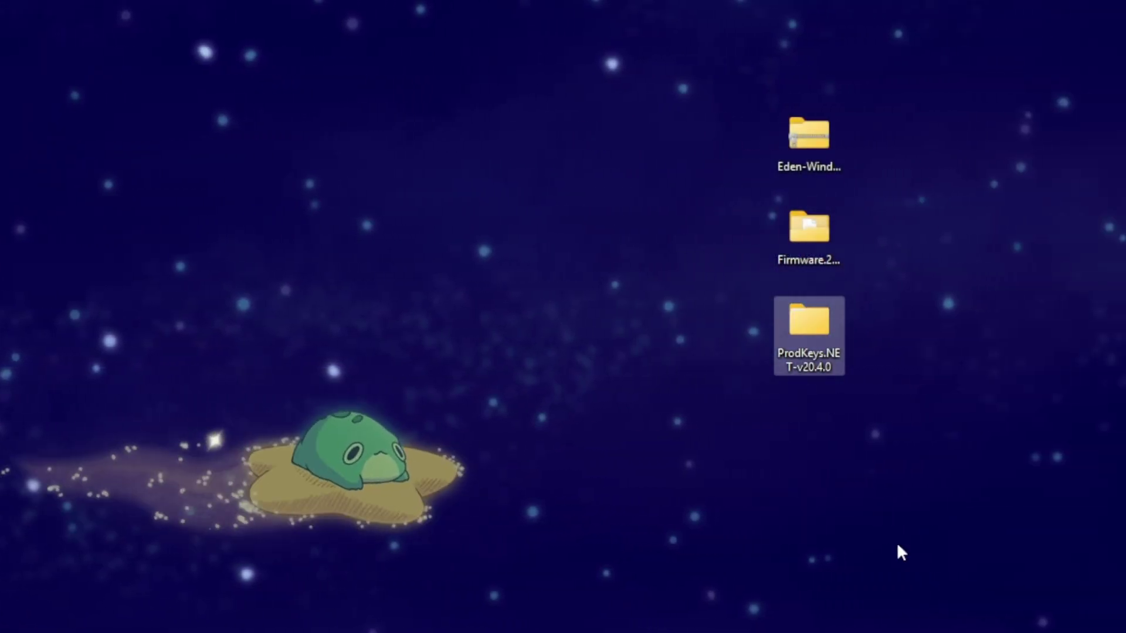
{"action": "left_click", "coordinate": [901, 552]}
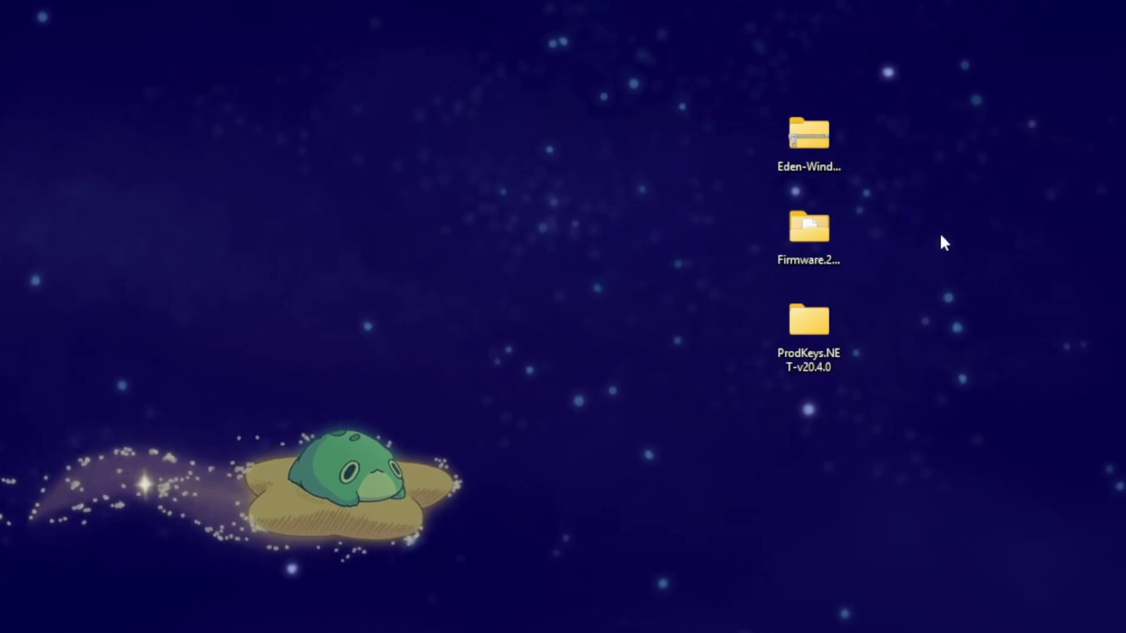
{"action": "right_click", "coordinate": [834, 140]}
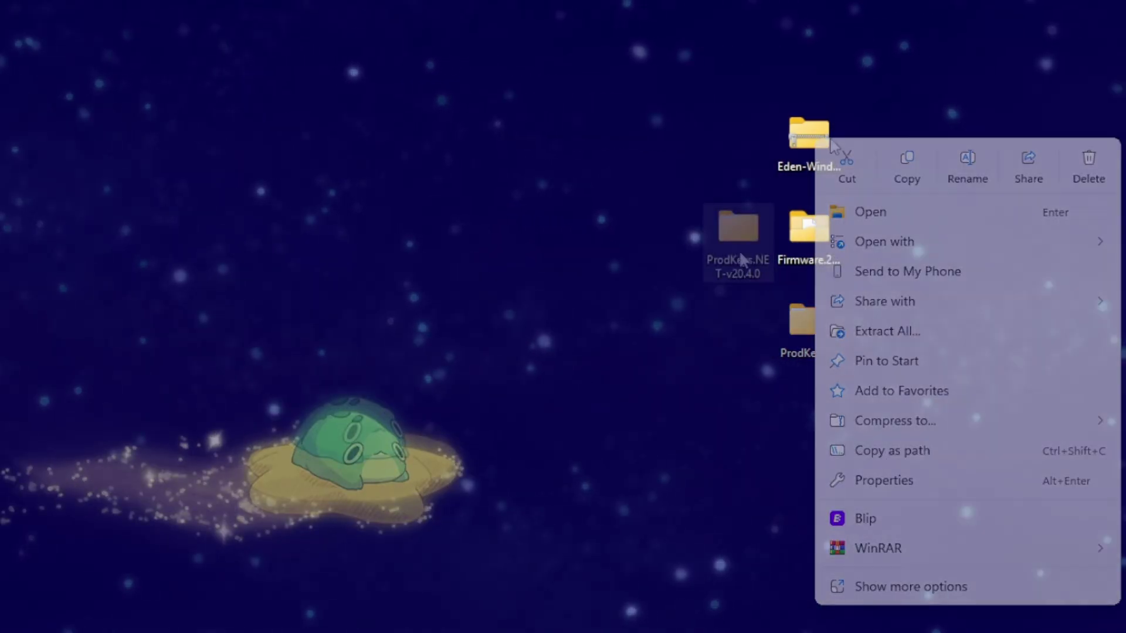
{"action": "left_click_drag", "start_coordinate": [739, 250], "coordinate": [816, 330]}
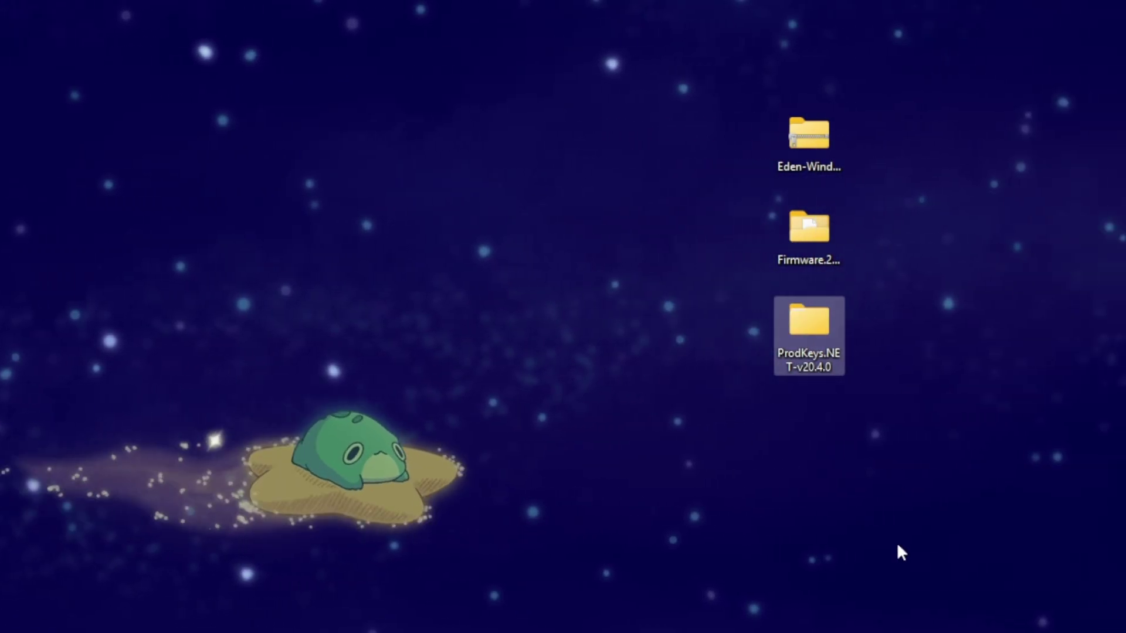
{"action": "left_click", "coordinate": [898, 546]}
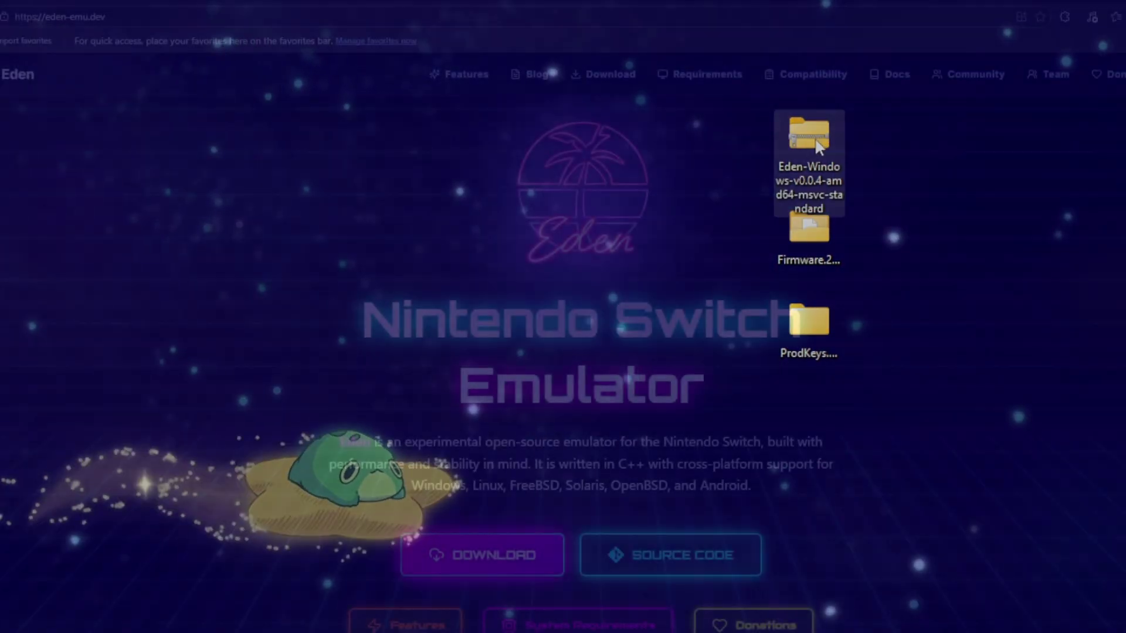
Open the System Requirements details on the Eden website
{"action": "right_click", "coordinate": [820, 142]}
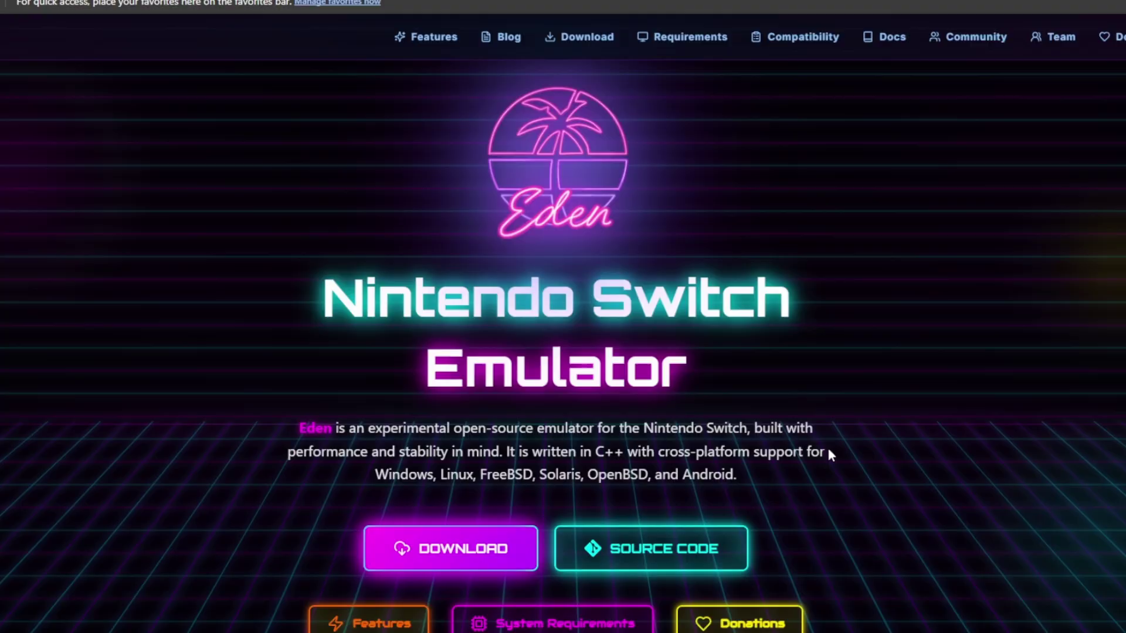
{"action": "scroll", "coordinate": [829, 452], "scroll_direction": "down", "scroll_amount": 1}
{"action": "scroll", "coordinate": [828, 450], "scroll_direction": "down", "scroll_amount": 1}
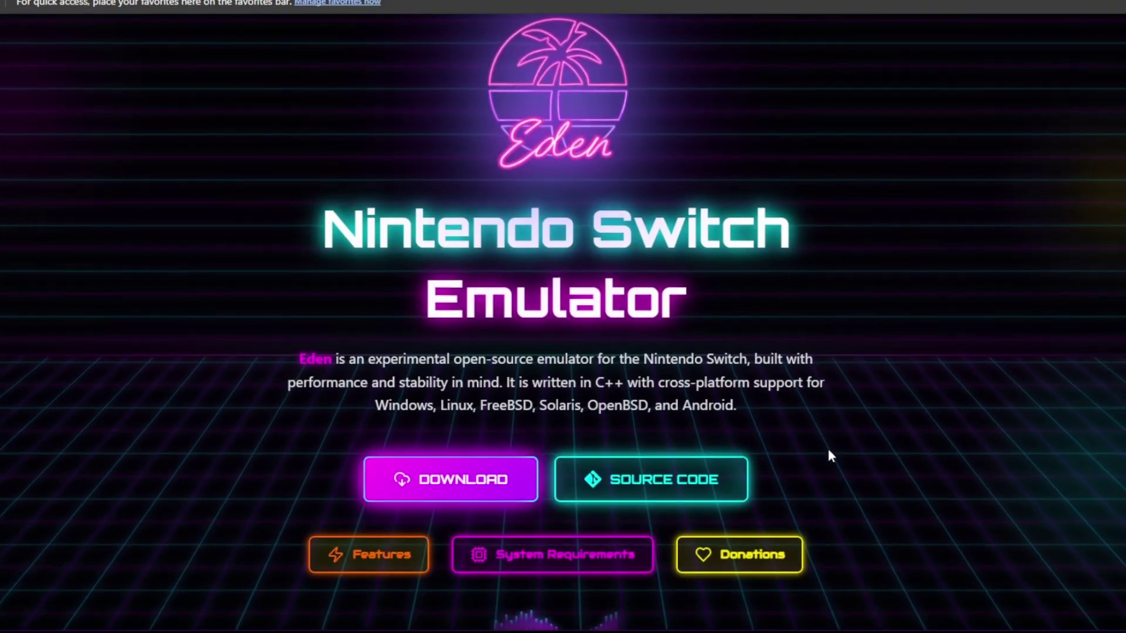
{"action": "left_click", "coordinate": [524, 557]}
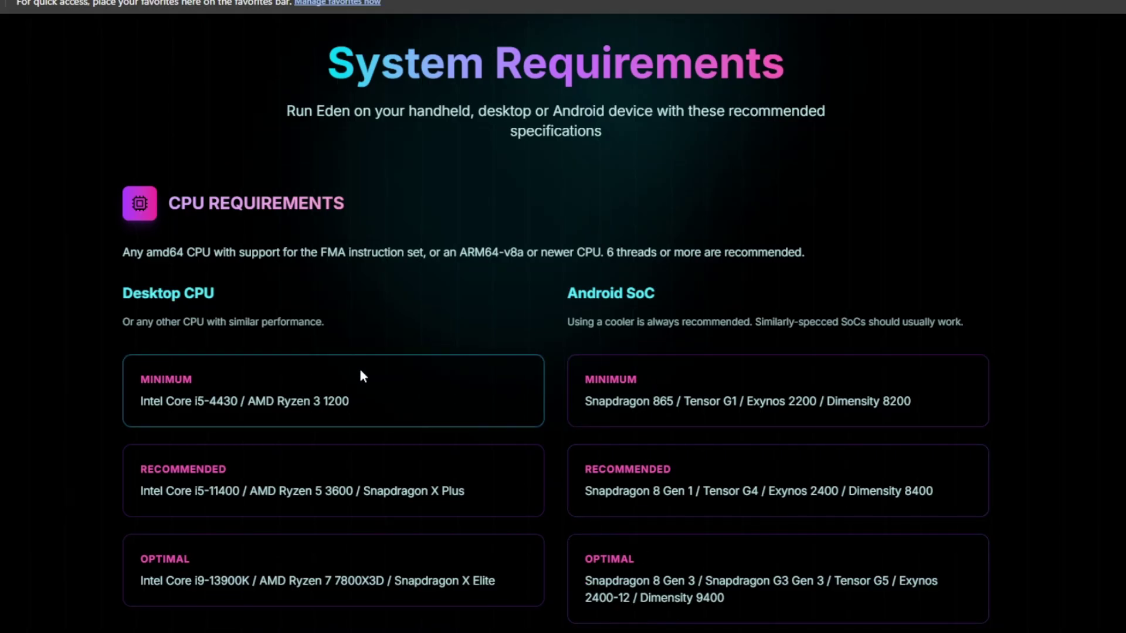
Review the CPU and graphics requirements, then return to the Eden home page
{"action": "scroll", "coordinate": [359, 367], "scroll_direction": "down", "scroll_amount": 7}
{"action": "scroll", "coordinate": [440, 403], "scroll_direction": "down", "scroll_amount": 2}
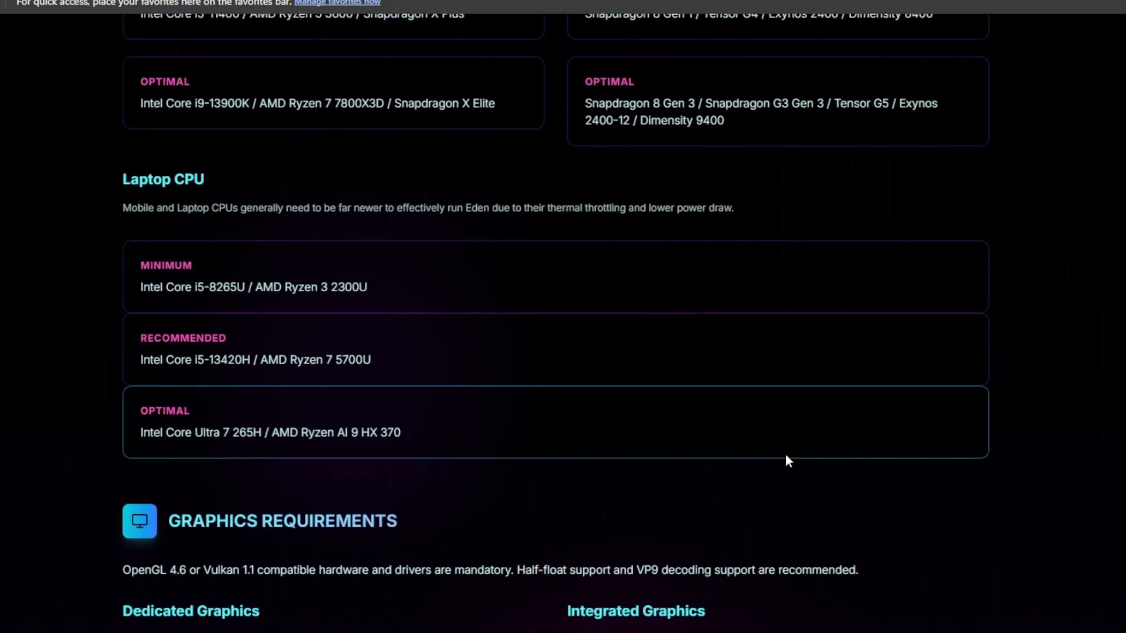
{"action": "scroll", "coordinate": [1029, 503], "scroll_direction": "down", "scroll_amount": 6}
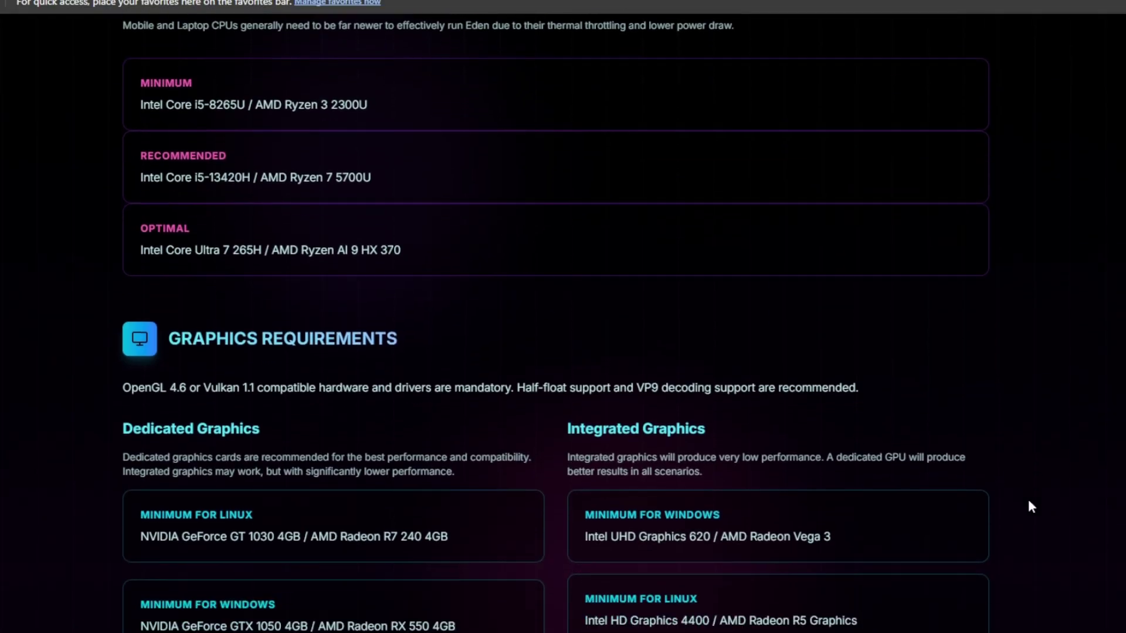
{"action": "scroll", "coordinate": [1030, 502], "scroll_direction": "up", "scroll_amount": 17}
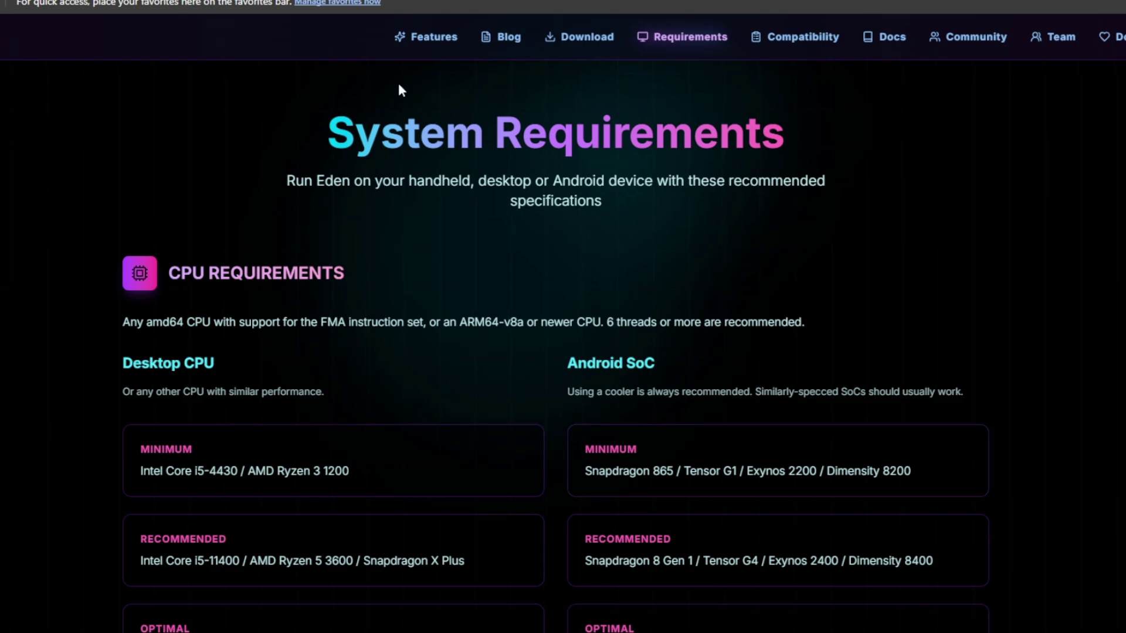
{"action": "key", "text": "alt+Left"}
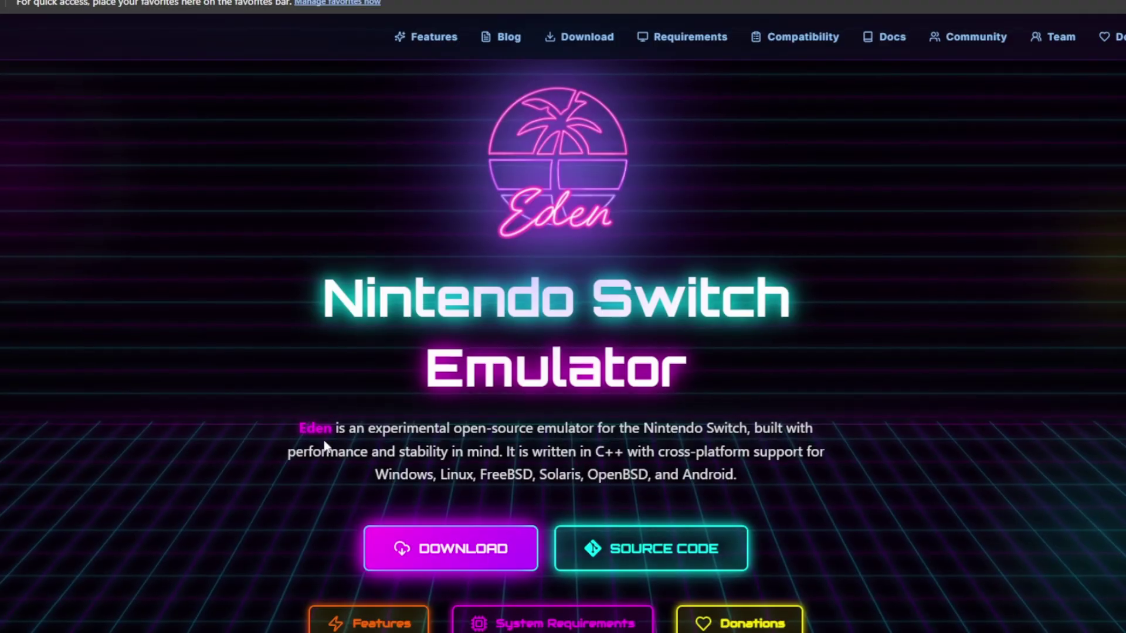
Visit the Features and Blog pages, ending on the Download Eden page with v0.0.4 builds
{"action": "left_click", "coordinate": [432, 38]}
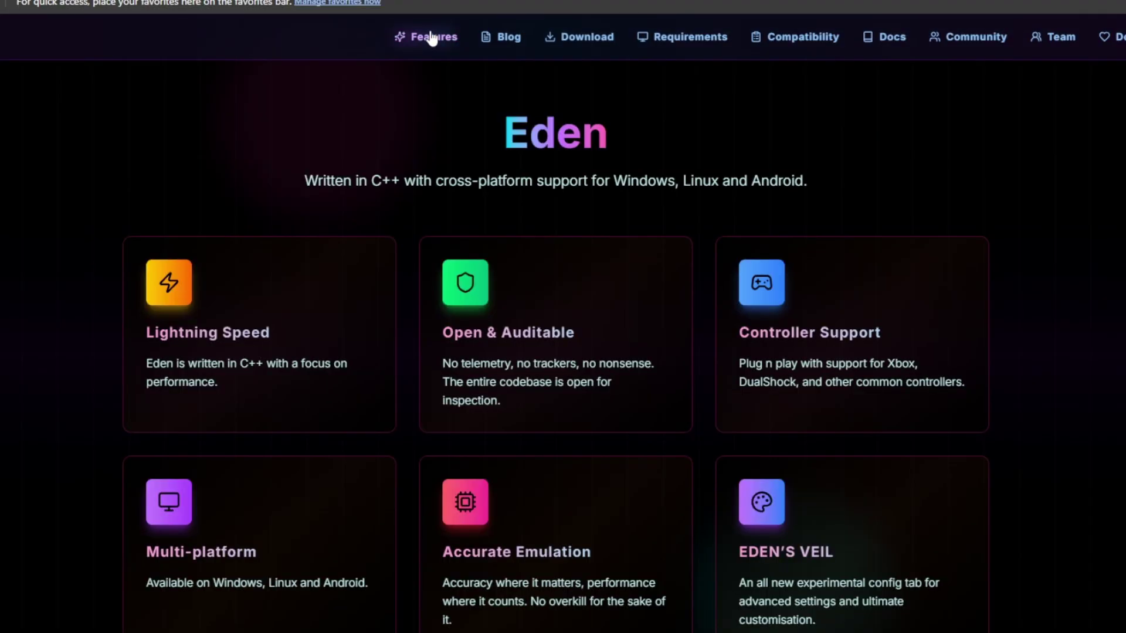
{"action": "left_click", "coordinate": [506, 40]}
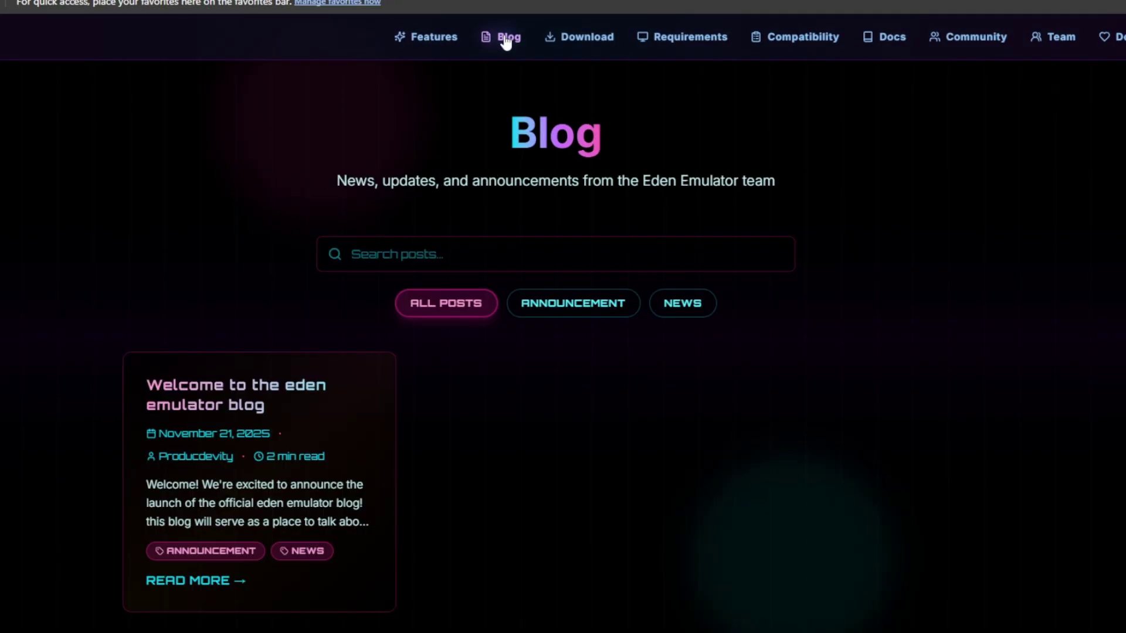
{"action": "left_click", "coordinate": [563, 41]}
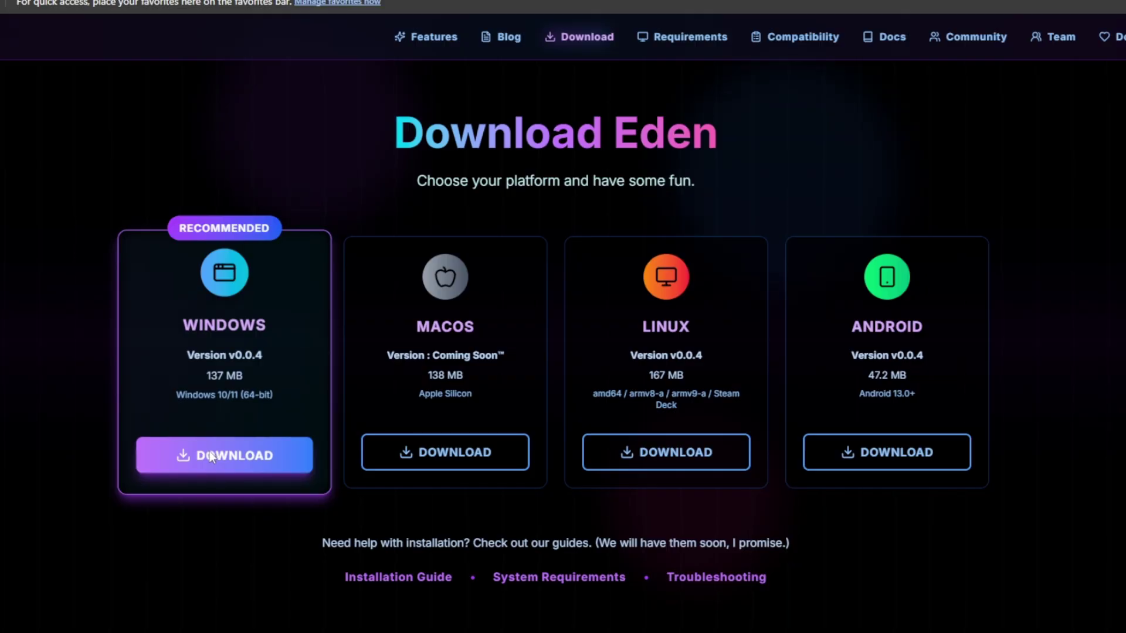
Download Eden-Windows-v0.0.4-amd64-msvc-standard.zip (39.5 MB) from the v0.0.4 release assets
{"action": "left_click", "coordinate": [211, 458]}
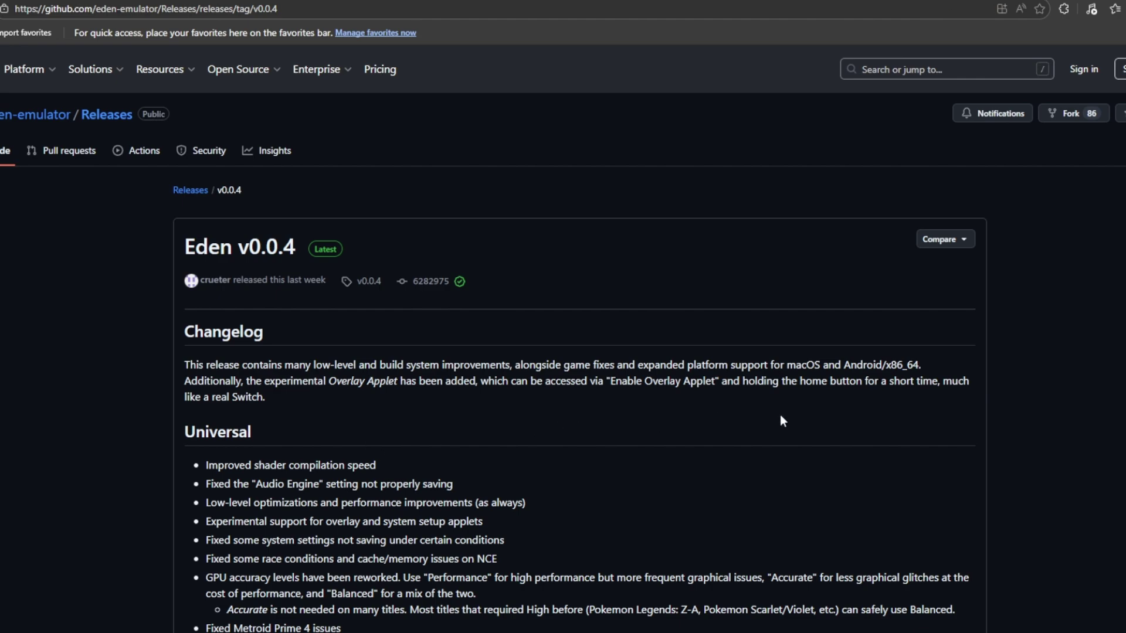
{"action": "scroll", "coordinate": [689, 378], "scroll_direction": "down", "scroll_amount": 3}
{"action": "scroll", "coordinate": [686, 375], "scroll_direction": "down", "scroll_amount": 20}
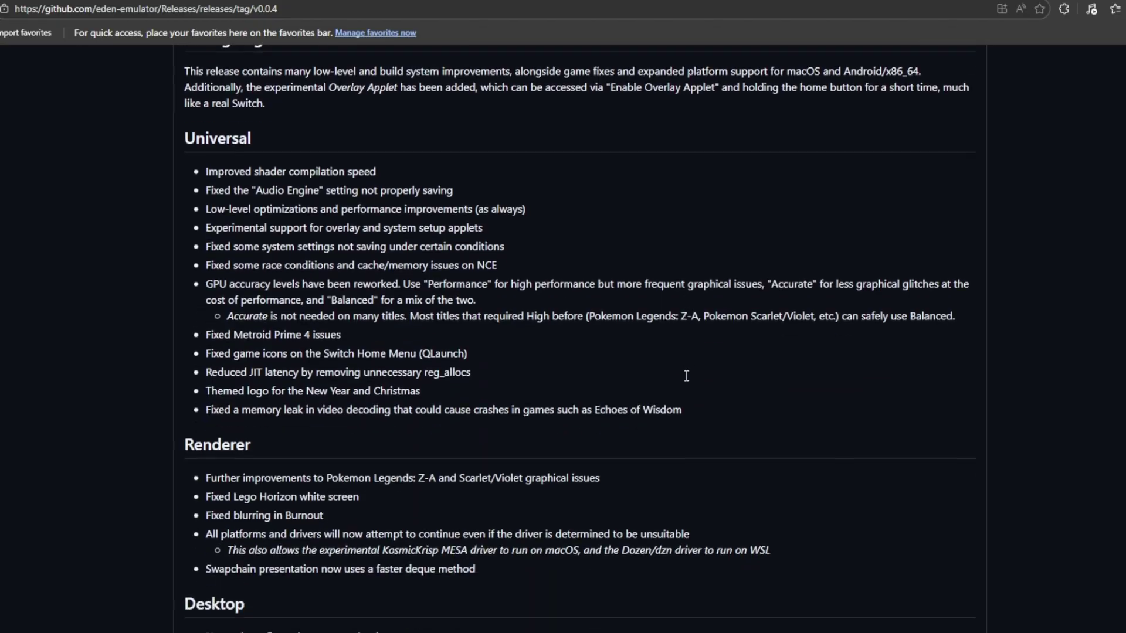
{"action": "scroll", "coordinate": [686, 376], "scroll_direction": "down", "scroll_amount": 1}
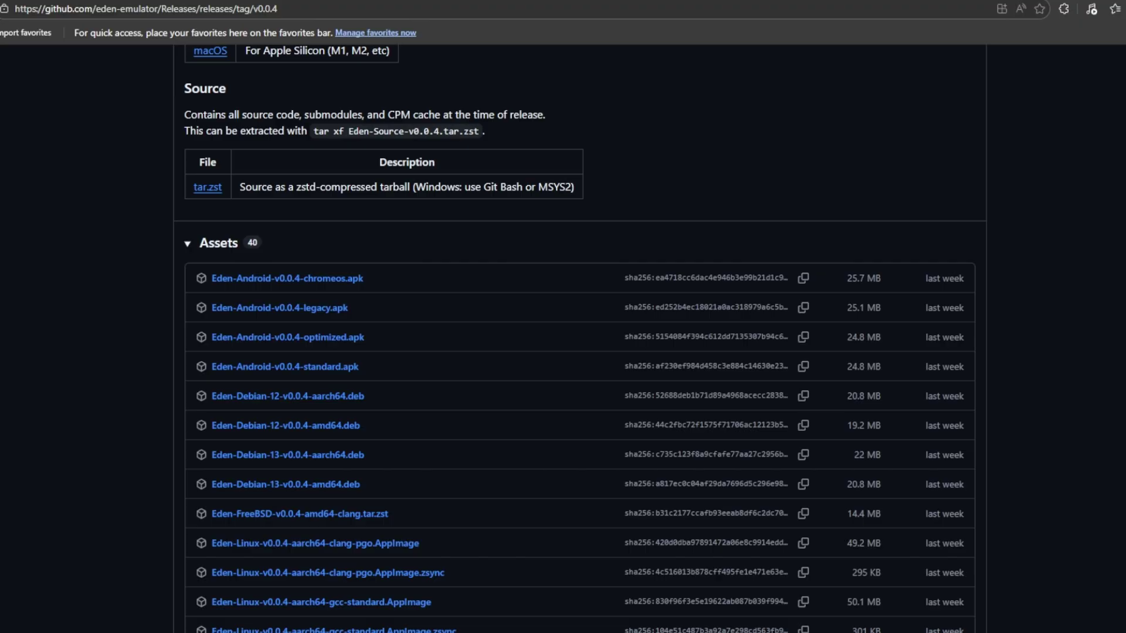
{"action": "scroll", "coordinate": [484, 372], "scroll_direction": "down", "scroll_amount": 16}
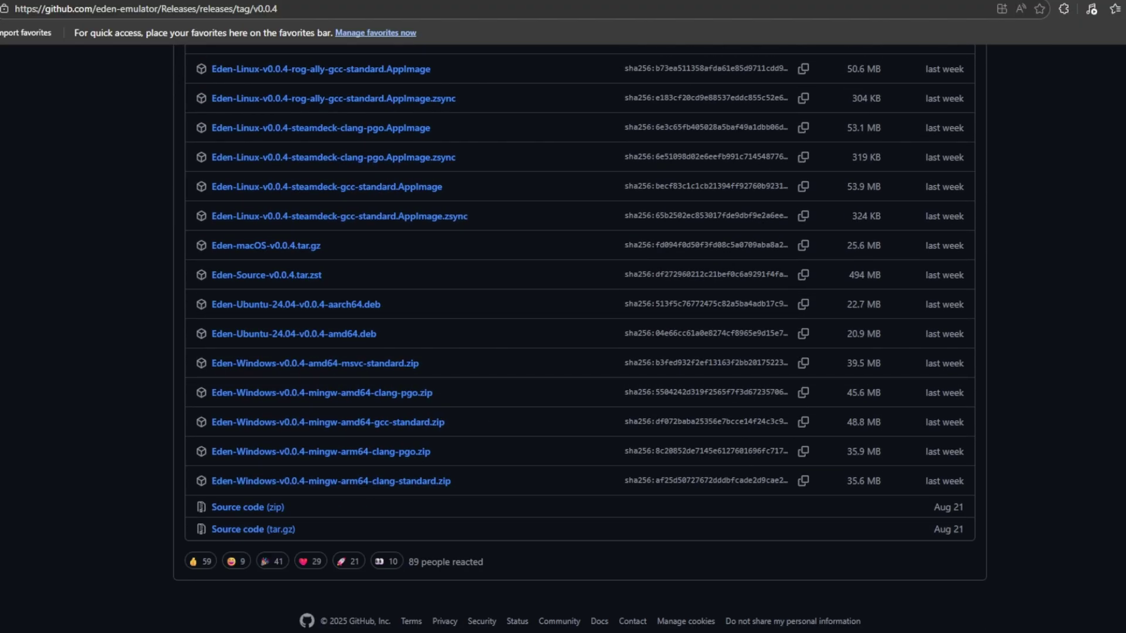
{"action": "left_click", "coordinate": [393, 364]}
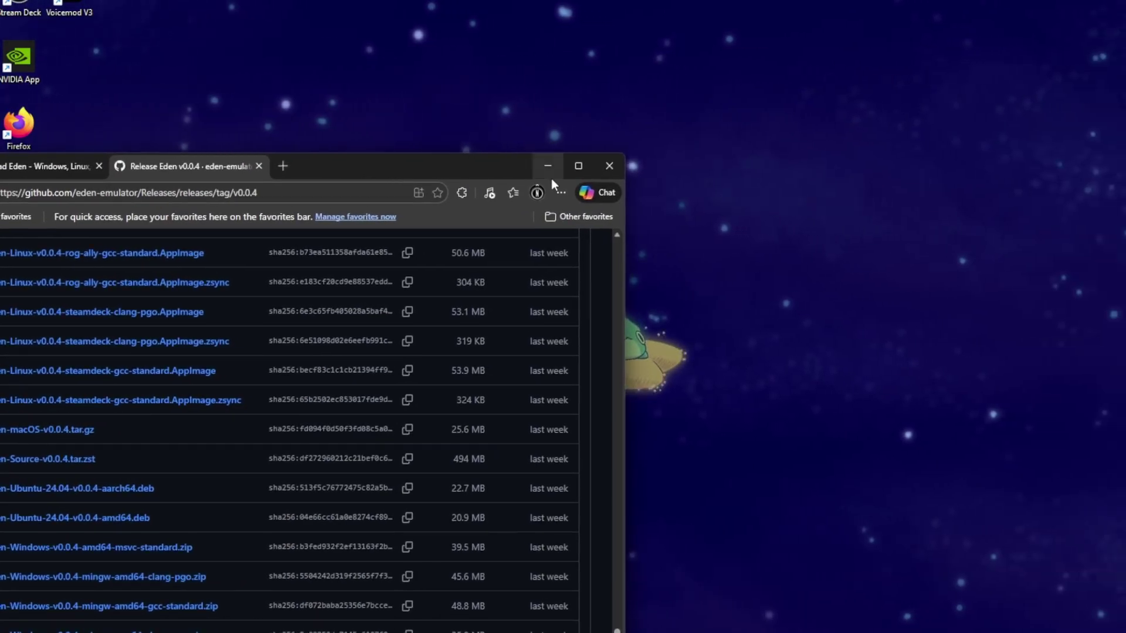
Move the downloaded Eden zip from Edge's Downloads list onto the desktop
{"action": "left_click", "coordinate": [560, 193]}
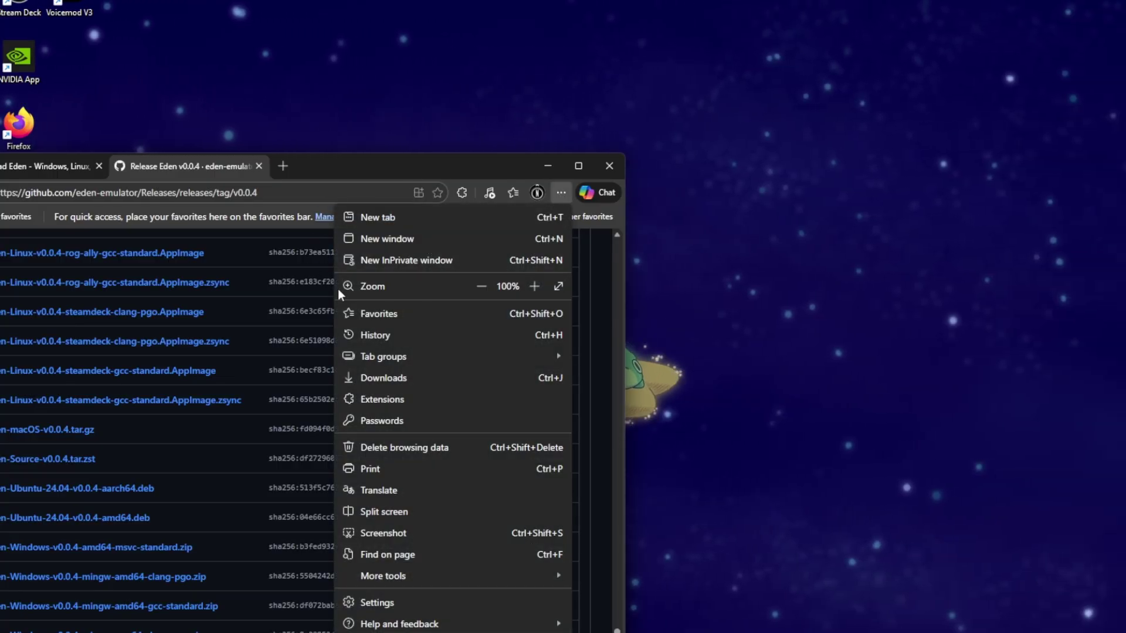
{"action": "left_click", "coordinate": [382, 378]}
{"action": "left_click_drag", "start_coordinate": [411, 246], "coordinate": [828, 211]}
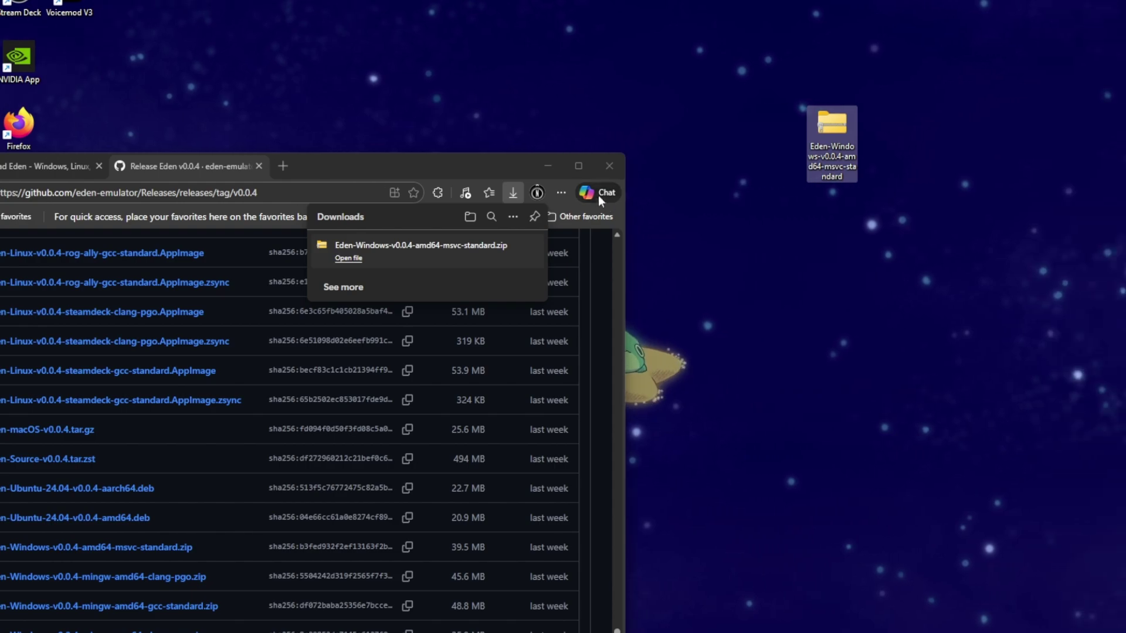
Extract the Eden zip into an Eden-Windows-v0.0.4-amd64-msvc-standard folder on the desktop
{"action": "right_click", "coordinate": [831, 135]}
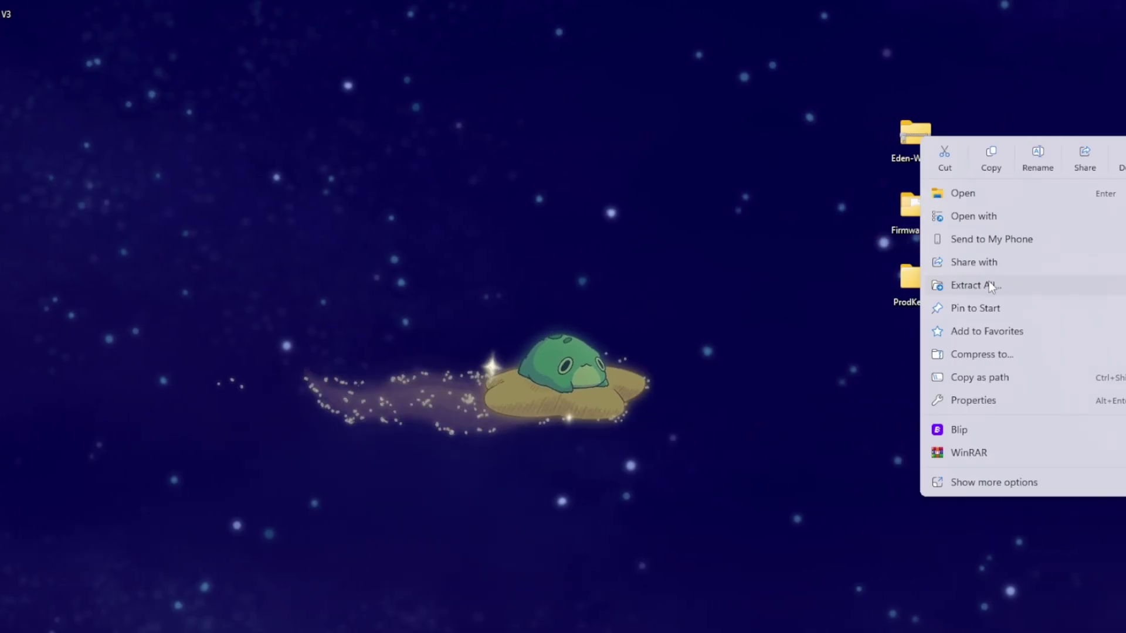
{"action": "left_click", "coordinate": [988, 283]}
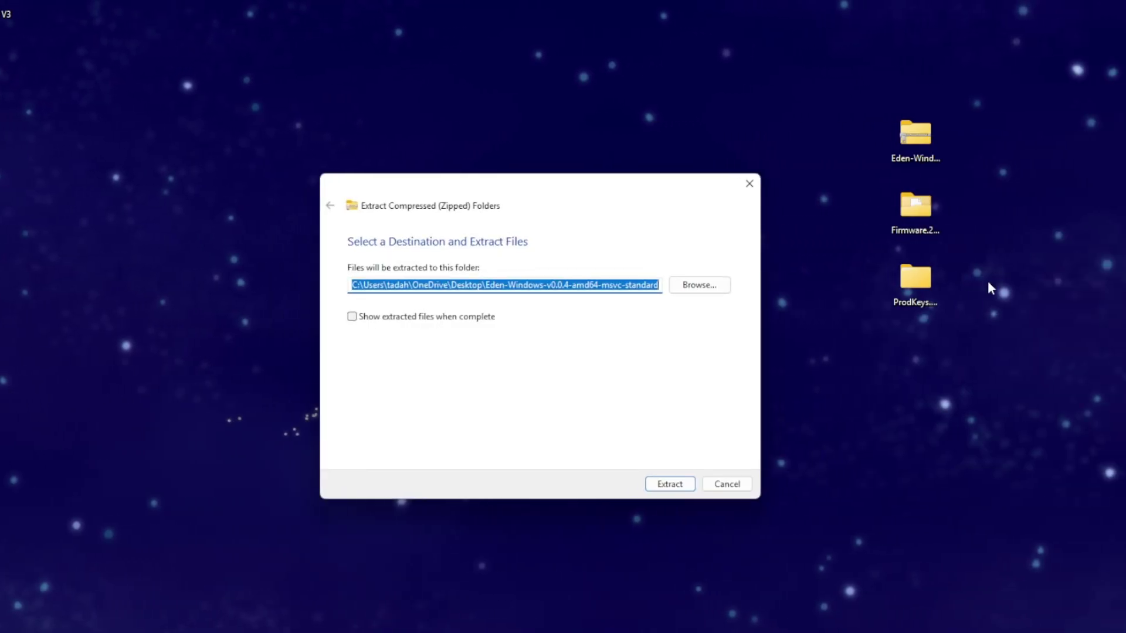
{"action": "left_click", "coordinate": [676, 488]}
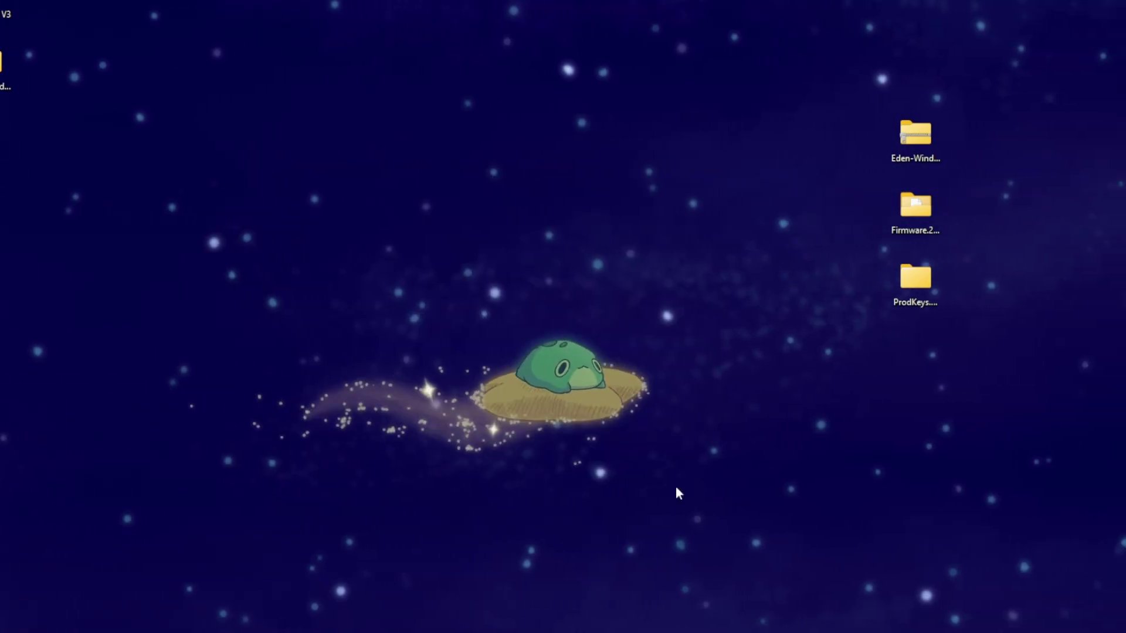
Tidy the desktop and launch eden from the extracted folder, choosing Run anyway past SmartScreen
{"action": "left_click_drag", "start_coordinate": [5, 65], "coordinate": [1, 97]}
{"action": "left_click_drag", "start_coordinate": [1125, 141], "coordinate": [484, 94]}
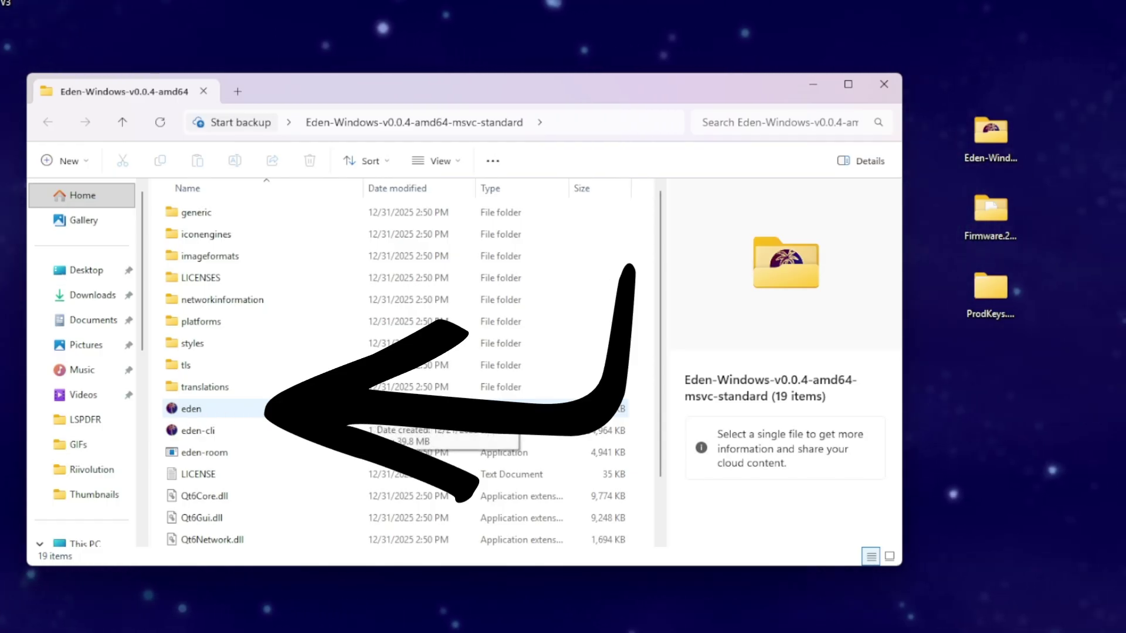
{"action": "double_click", "coordinate": [392, 409]}
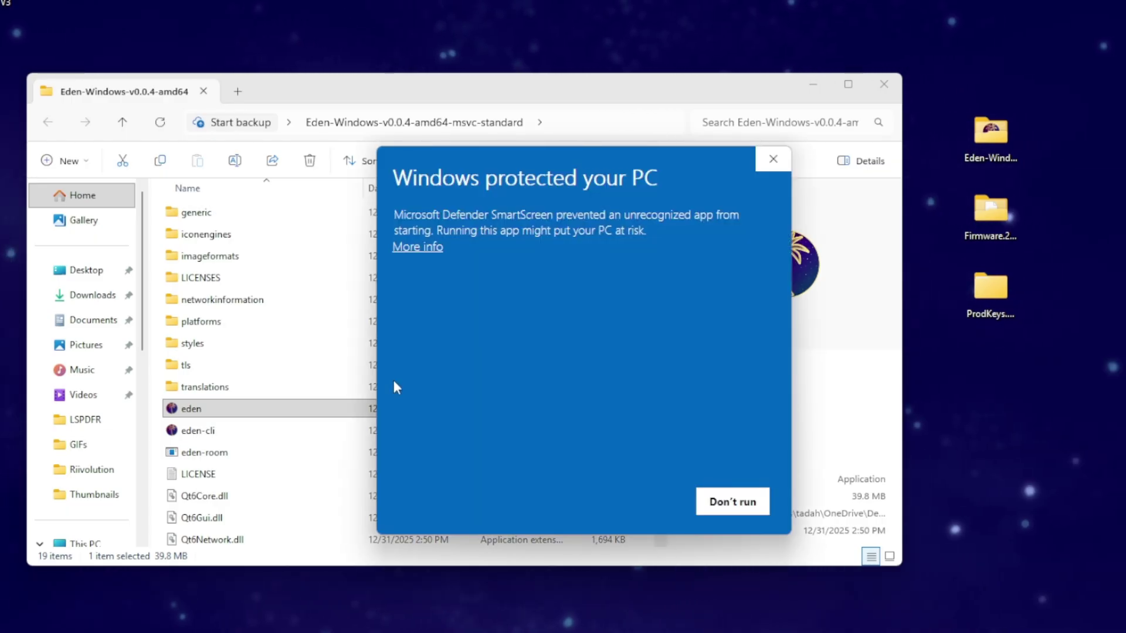
{"action": "left_click", "coordinate": [417, 247]}
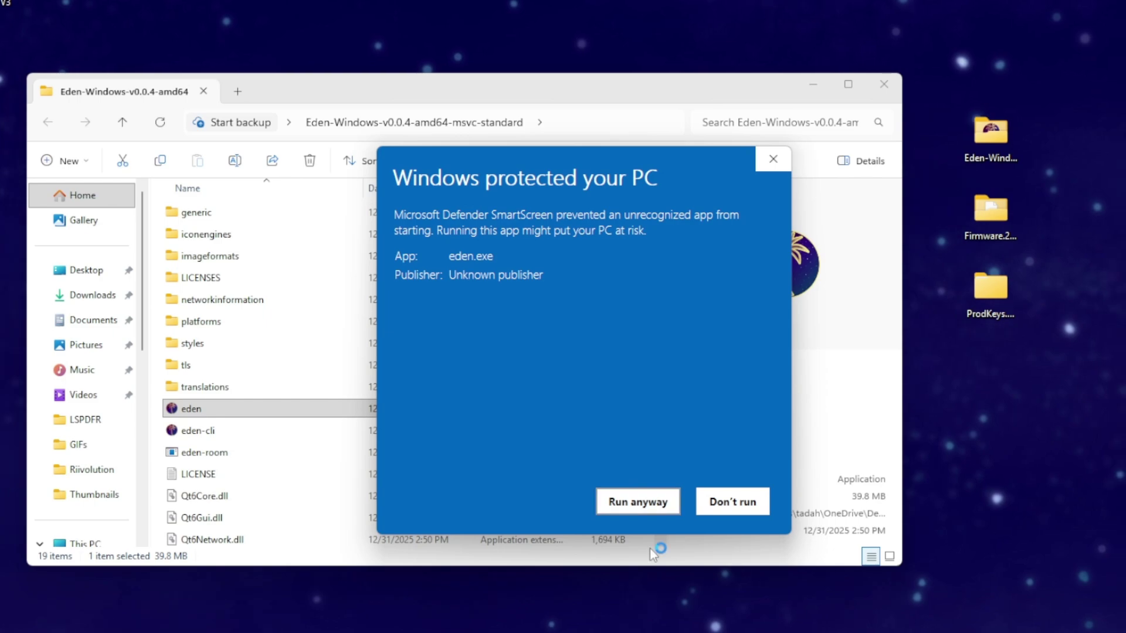
{"action": "left_click", "coordinate": [642, 513]}
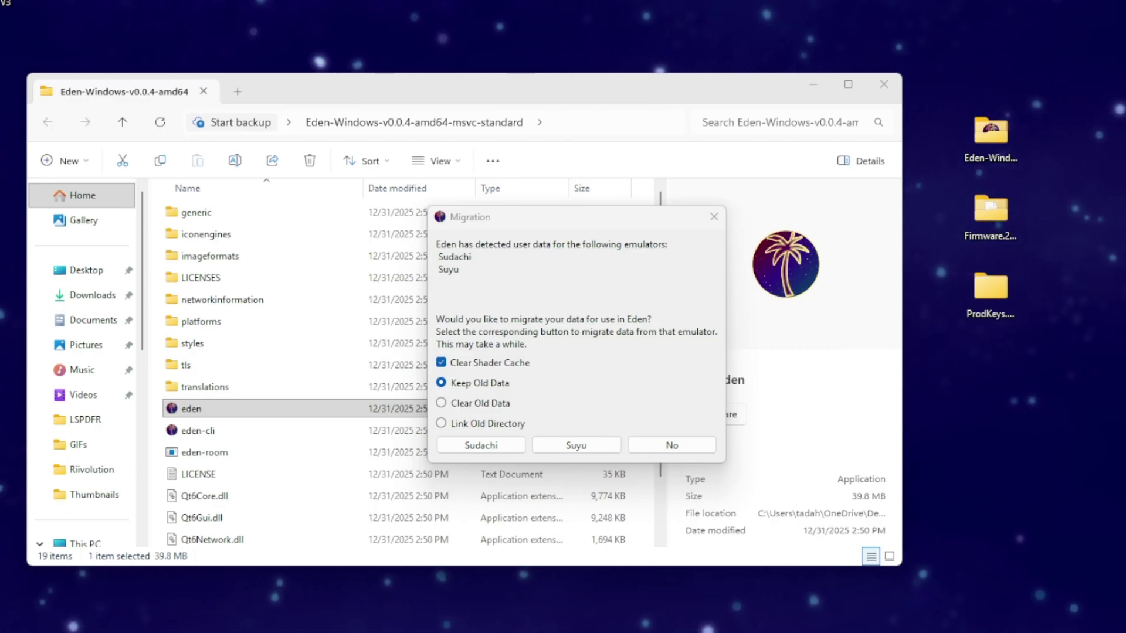
Decline importing Sudachi or Suyu data and acknowledge the follow-up notice
{"action": "left_click", "coordinate": [672, 446]}
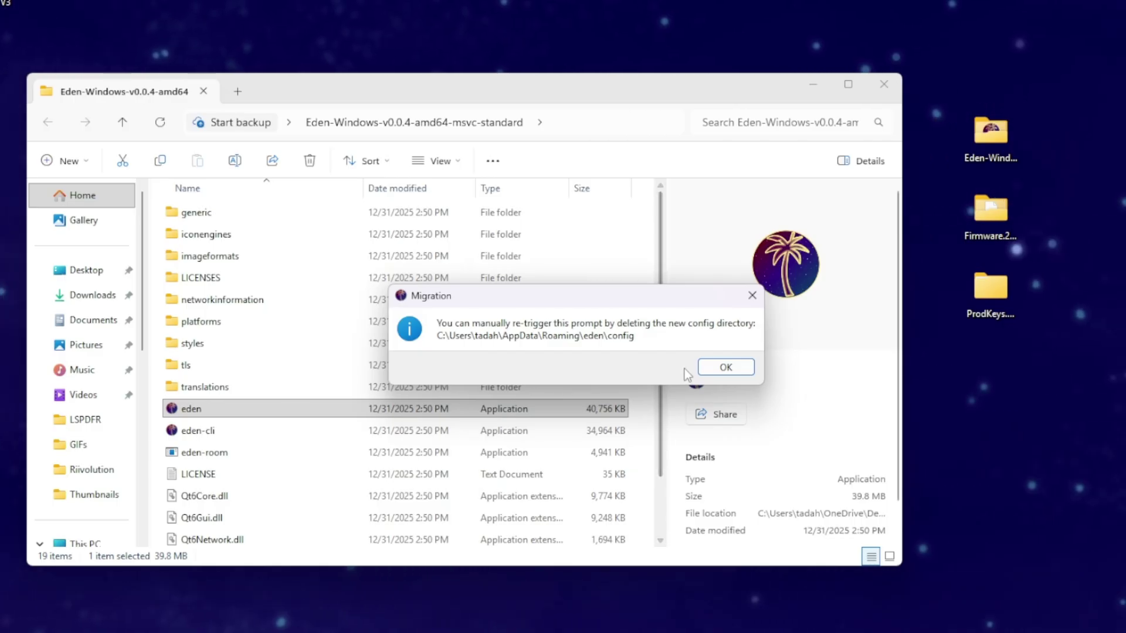
{"action": "left_click", "coordinate": [726, 368]}
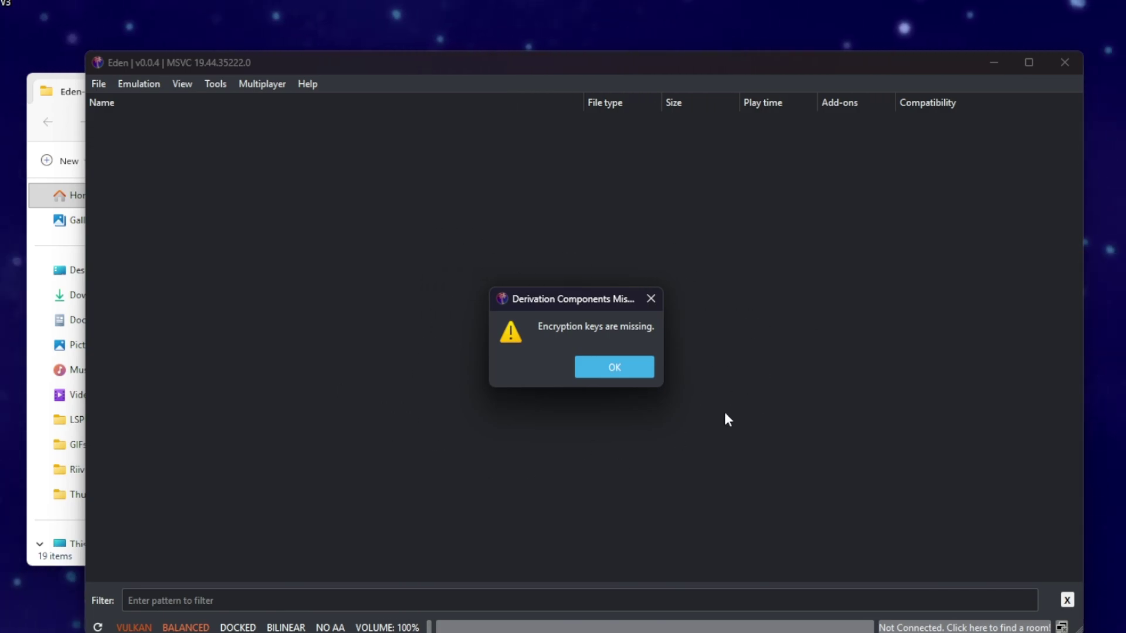
Dismiss the missing encryption keys warning, cancelling the keys file picker
{"action": "key", "text": "Return"}
{"action": "key", "text": "Escape"}
{"action": "left_click", "coordinate": [618, 364]}
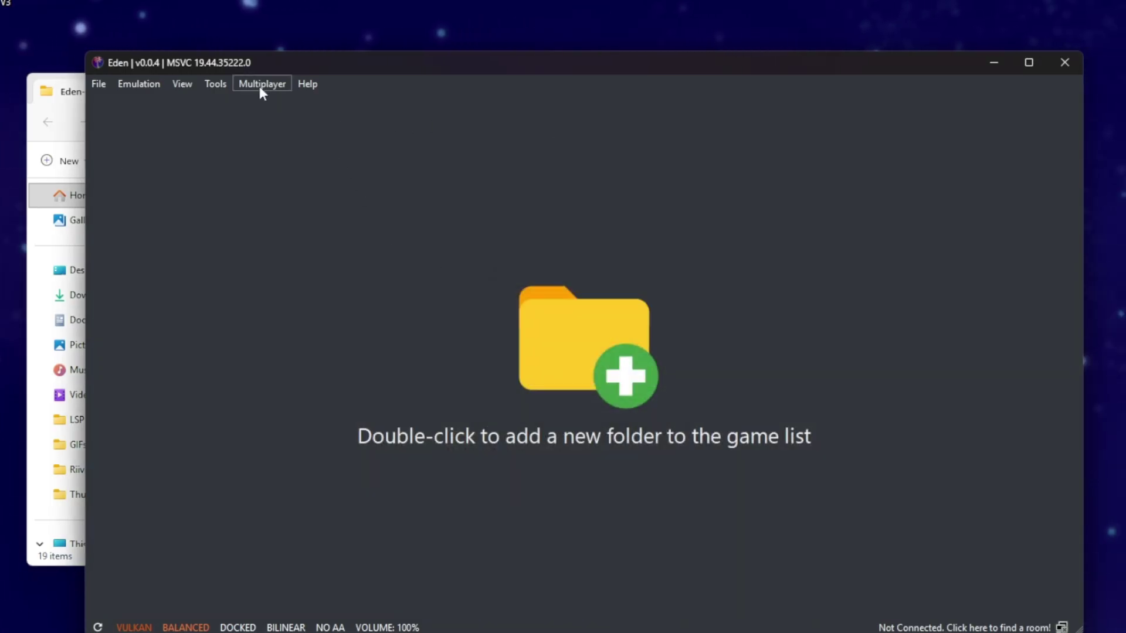
Start Install Decryption Keys and browse the desktop, then close the picker and warning unused
{"action": "left_click", "coordinate": [261, 85]}
{"action": "mouse_move", "coordinate": [224, 86]}
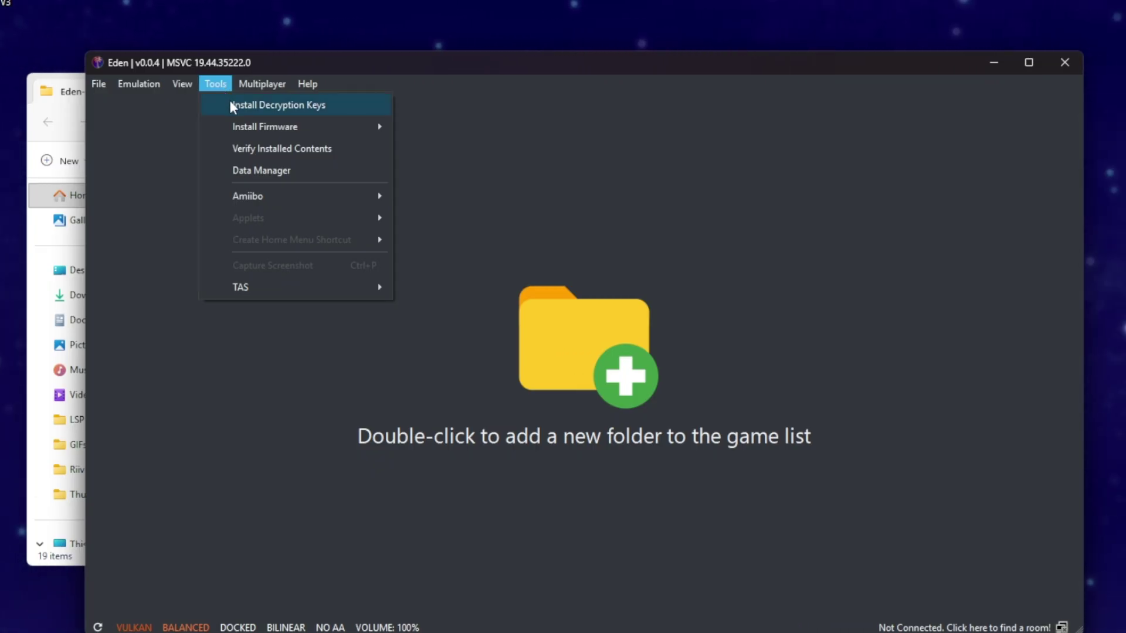
{"action": "left_click", "coordinate": [230, 104]}
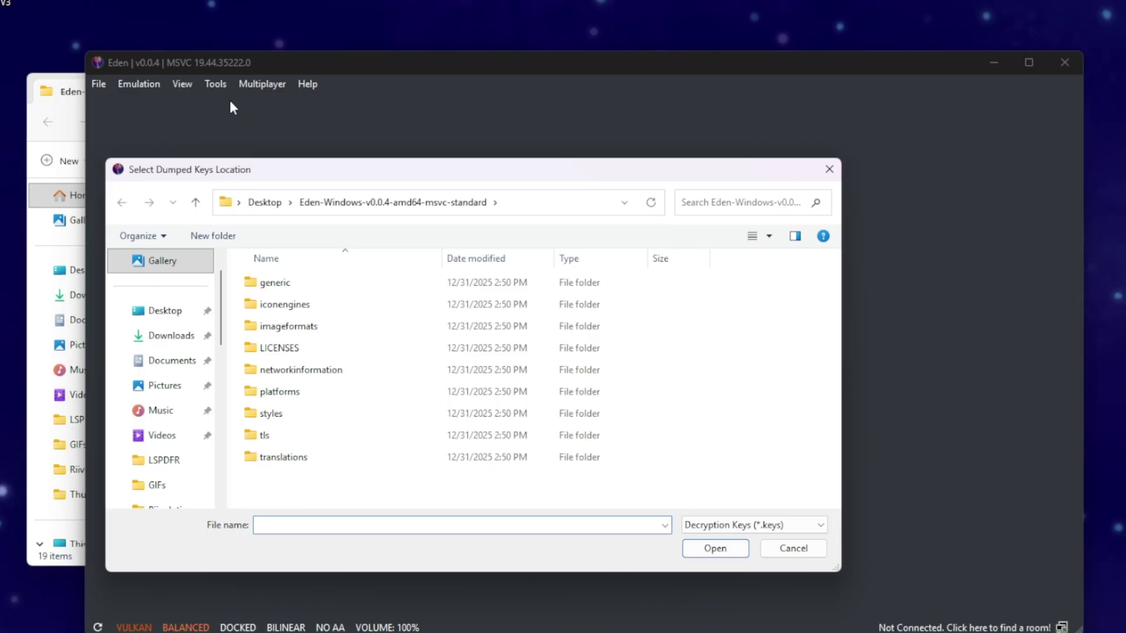
{"action": "left_click", "coordinate": [166, 311]}
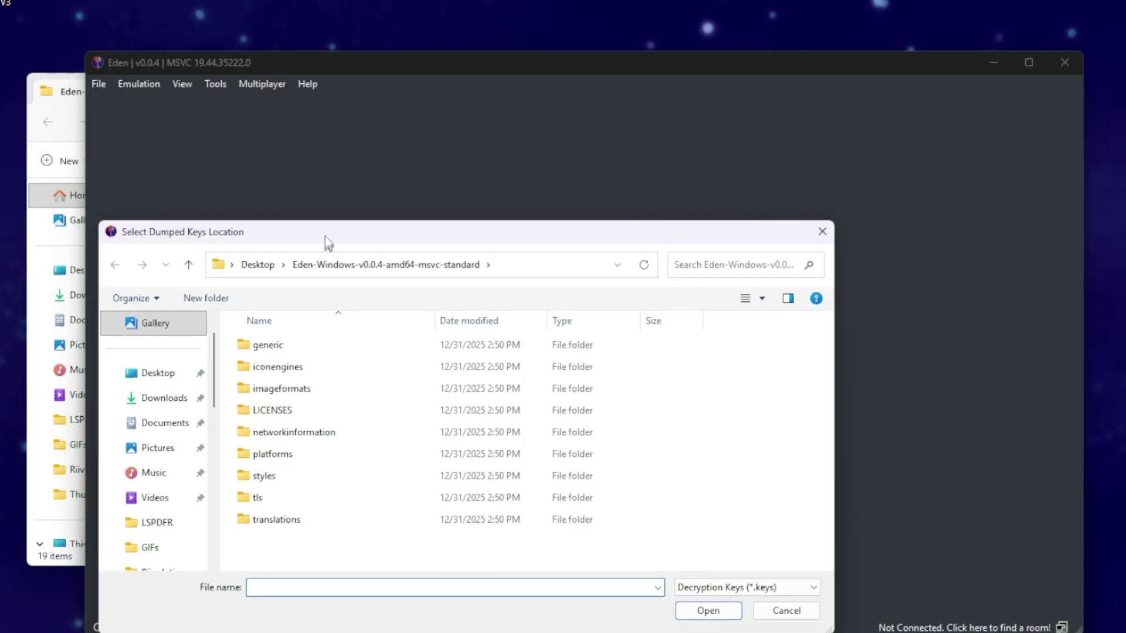
{"action": "left_click_drag", "start_coordinate": [325, 237], "coordinate": [332, 176]}
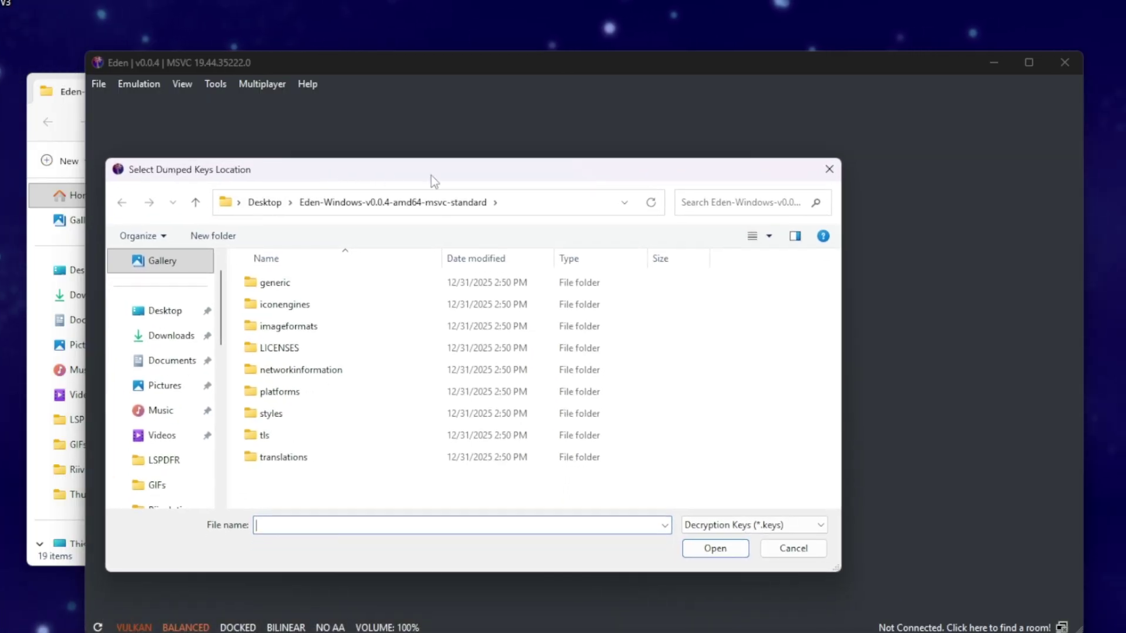
{"action": "left_click", "coordinate": [830, 171]}
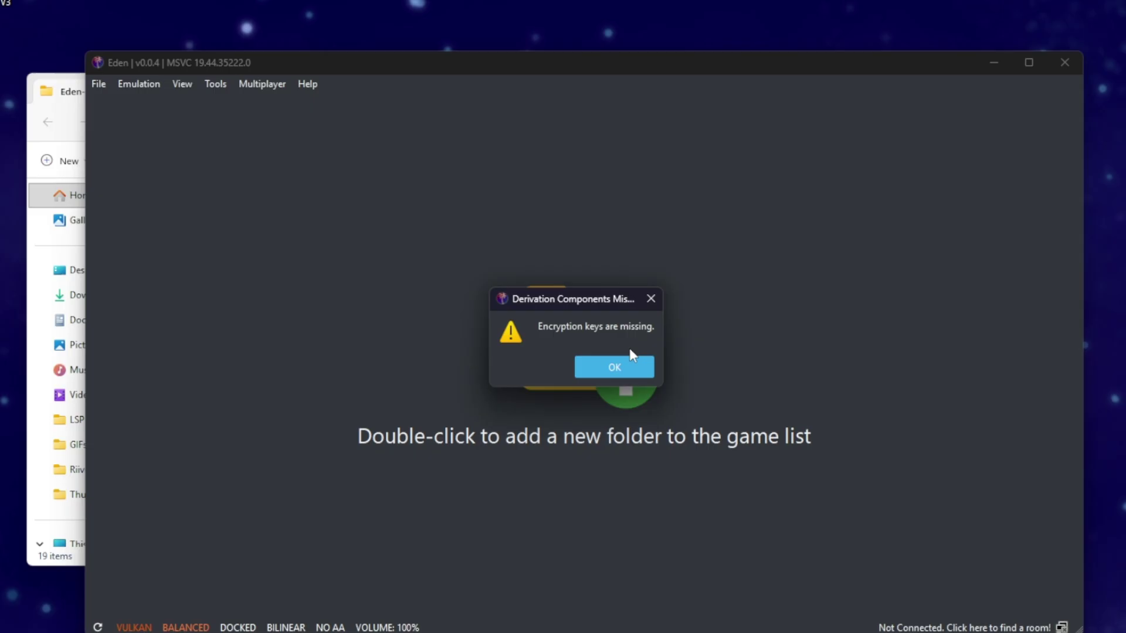
{"action": "left_click", "coordinate": [630, 367]}
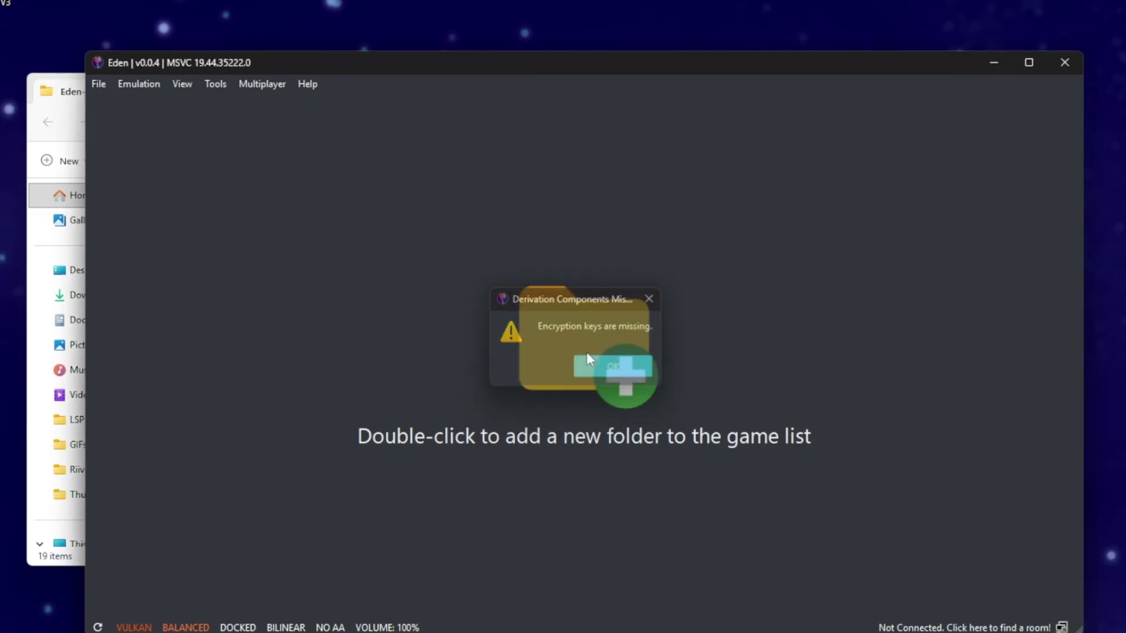
{"action": "left_click", "coordinate": [258, 85]}
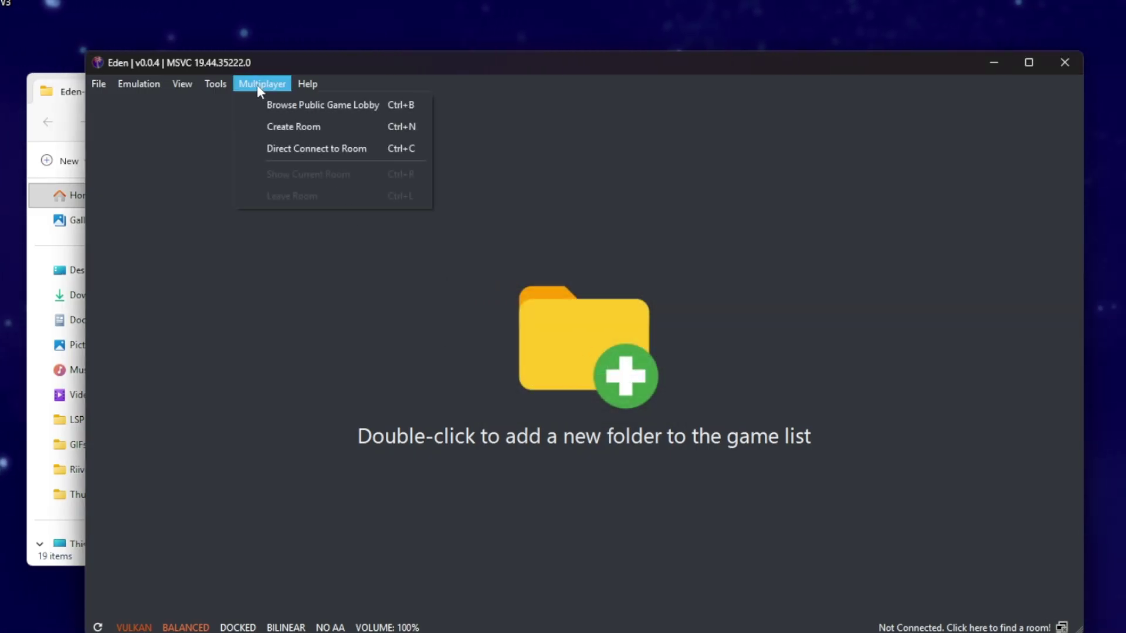
{"action": "mouse_move", "coordinate": [225, 91]}
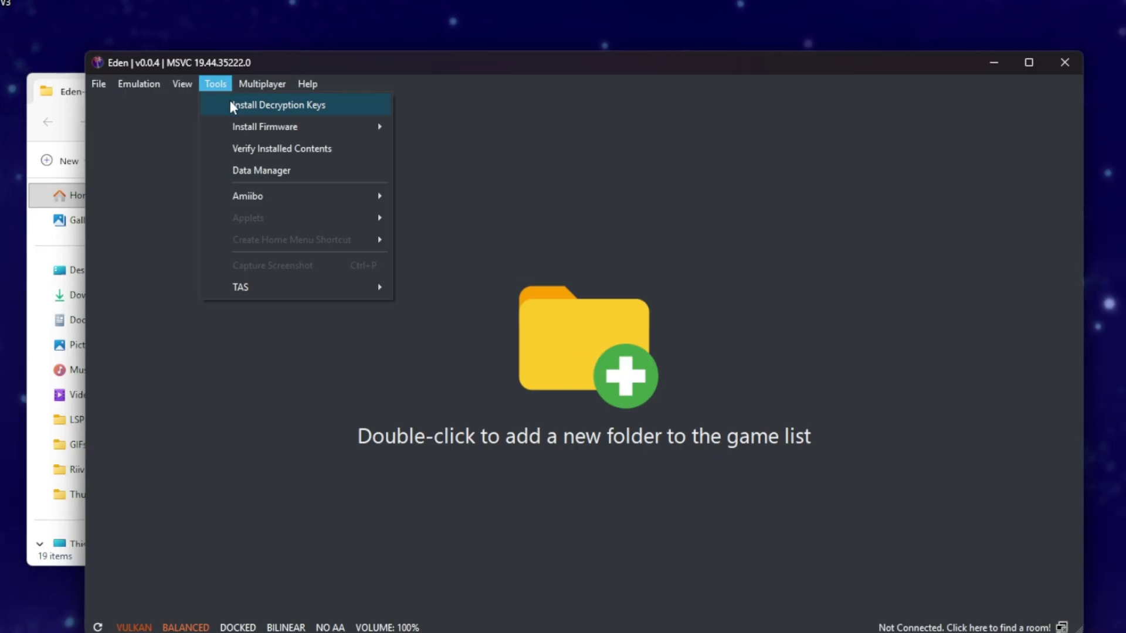
Install prod.keys from the nested ProdKeys.NET-v20.4.0 folders and confirm the success message
{"action": "left_click", "coordinate": [231, 105]}
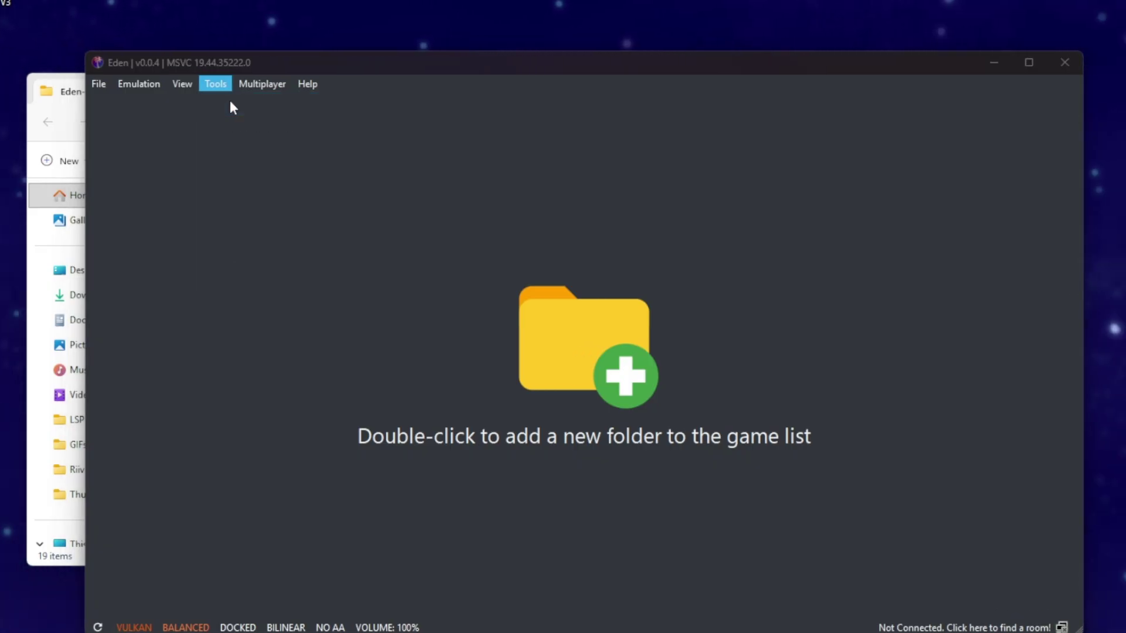
{"action": "left_click", "coordinate": [176, 304]}
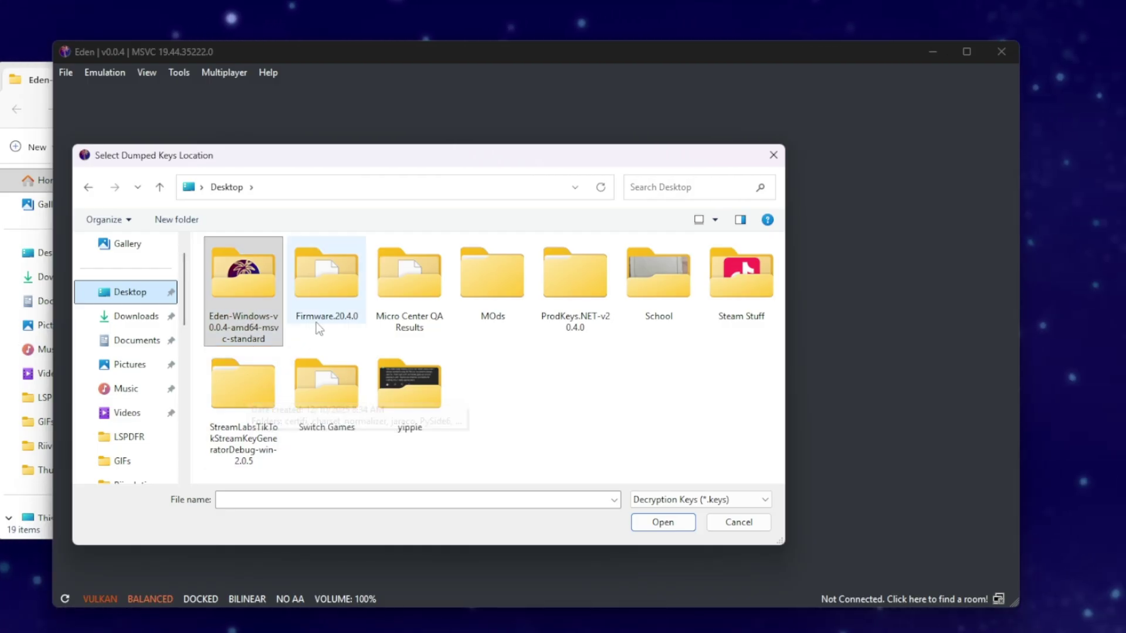
{"action": "double_click", "coordinate": [575, 280]}
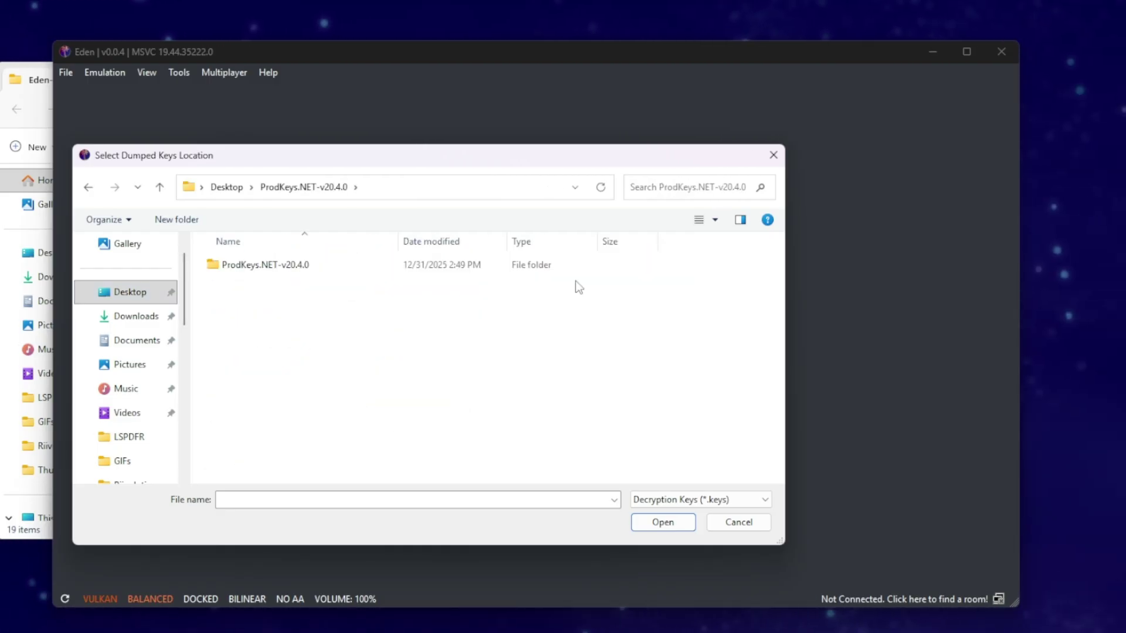
{"action": "double_click", "coordinate": [280, 262]}
{"action": "left_click", "coordinate": [268, 265]}
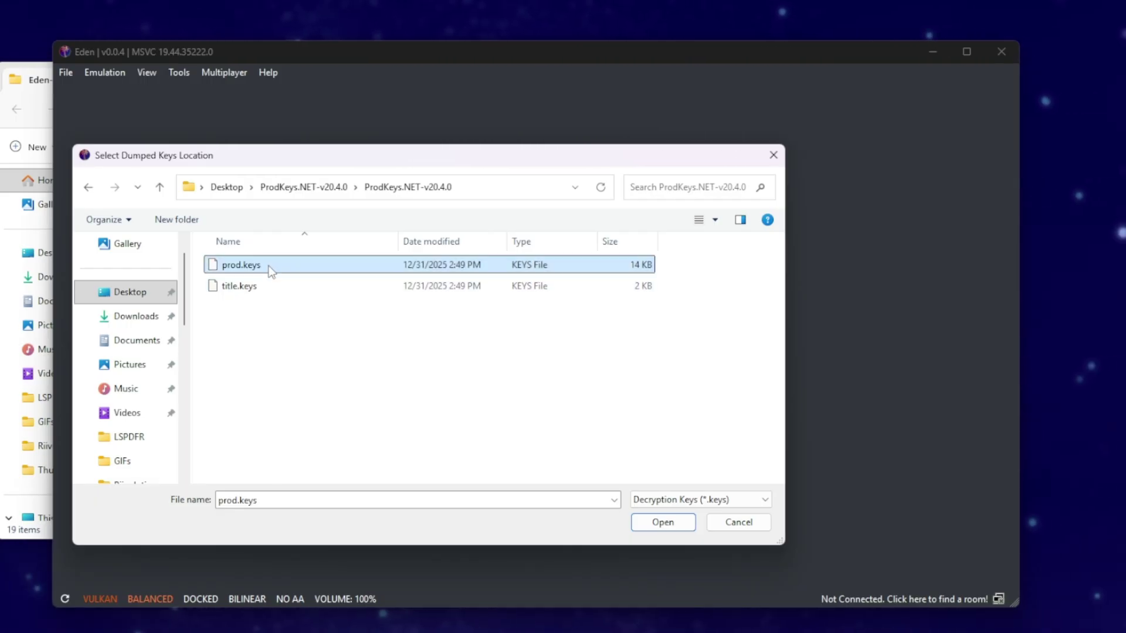
{"action": "left_click", "coordinate": [674, 523]}
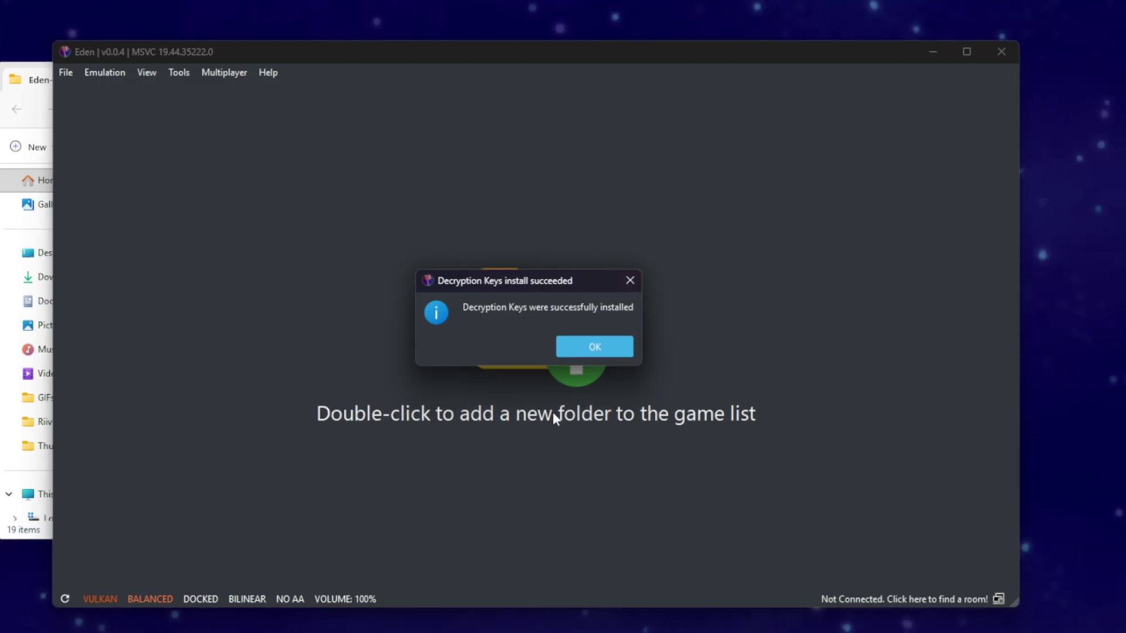
{"action": "left_click", "coordinate": [623, 346]}
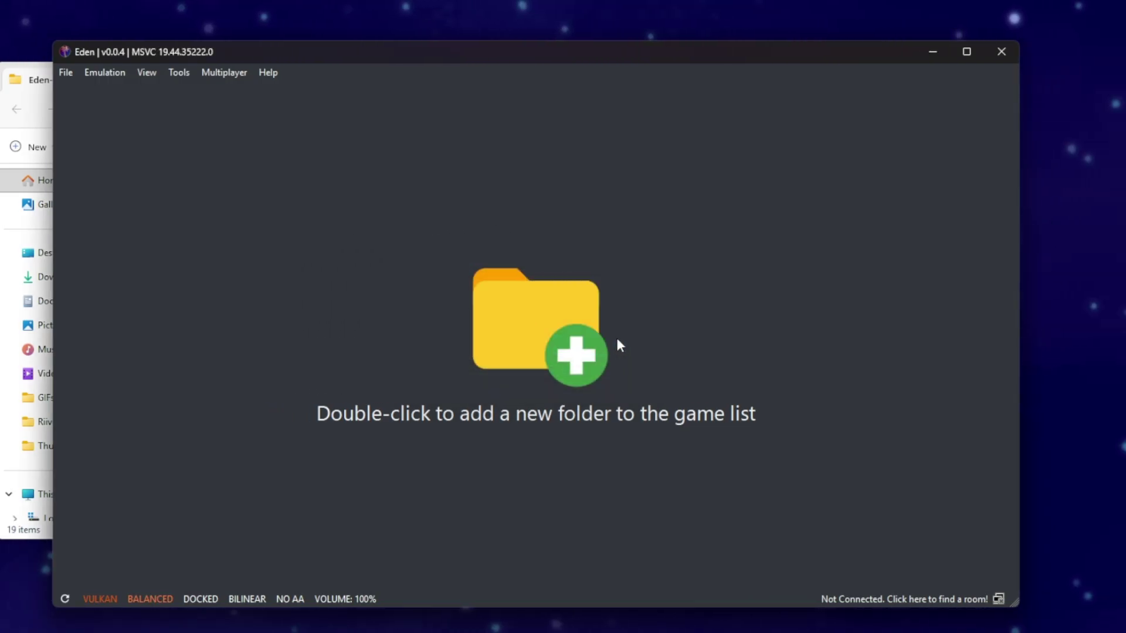
Install firmware 20.4.0 from Desktop\Firmware.20.4.0 via Tools and dismiss the success notice
{"action": "left_click", "coordinate": [188, 75]}
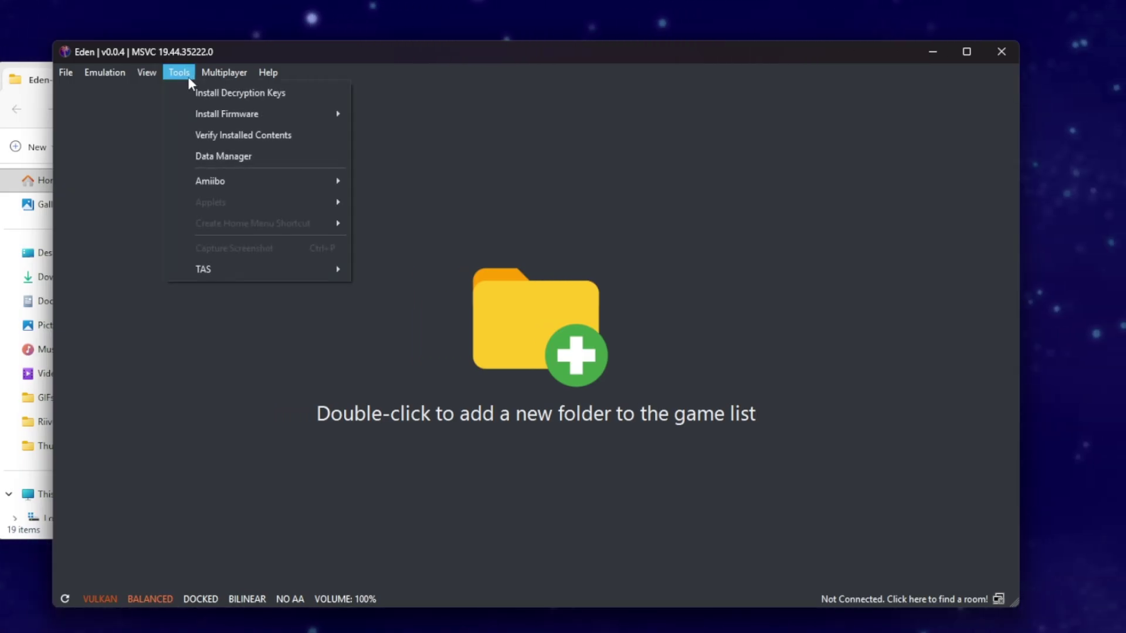
{"action": "mouse_move", "coordinate": [200, 112]}
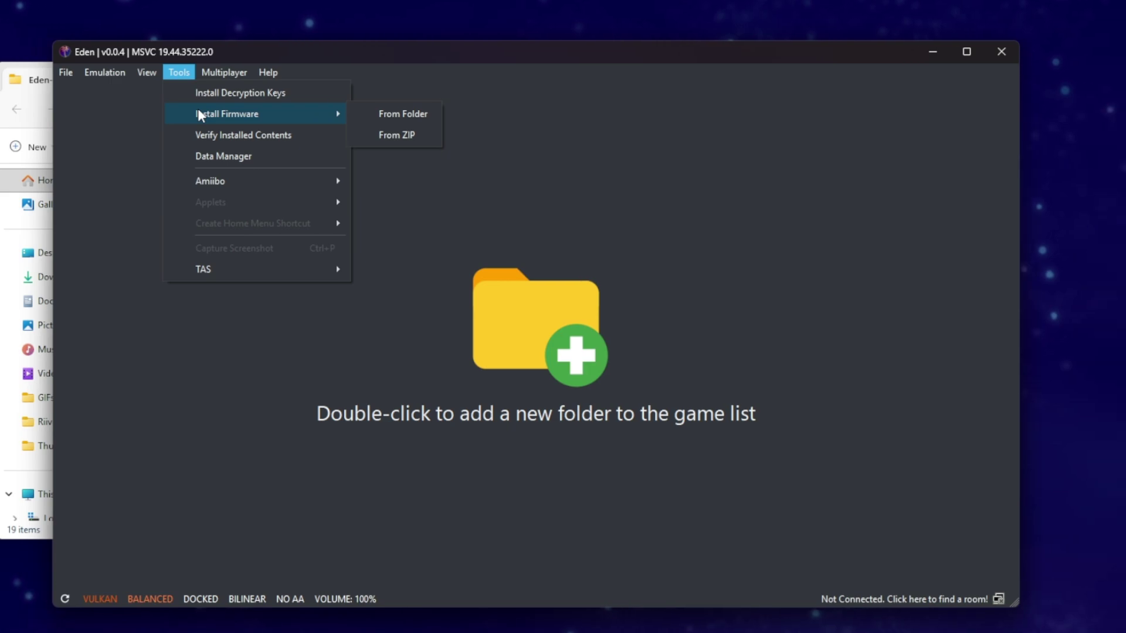
{"action": "left_click", "coordinate": [384, 117]}
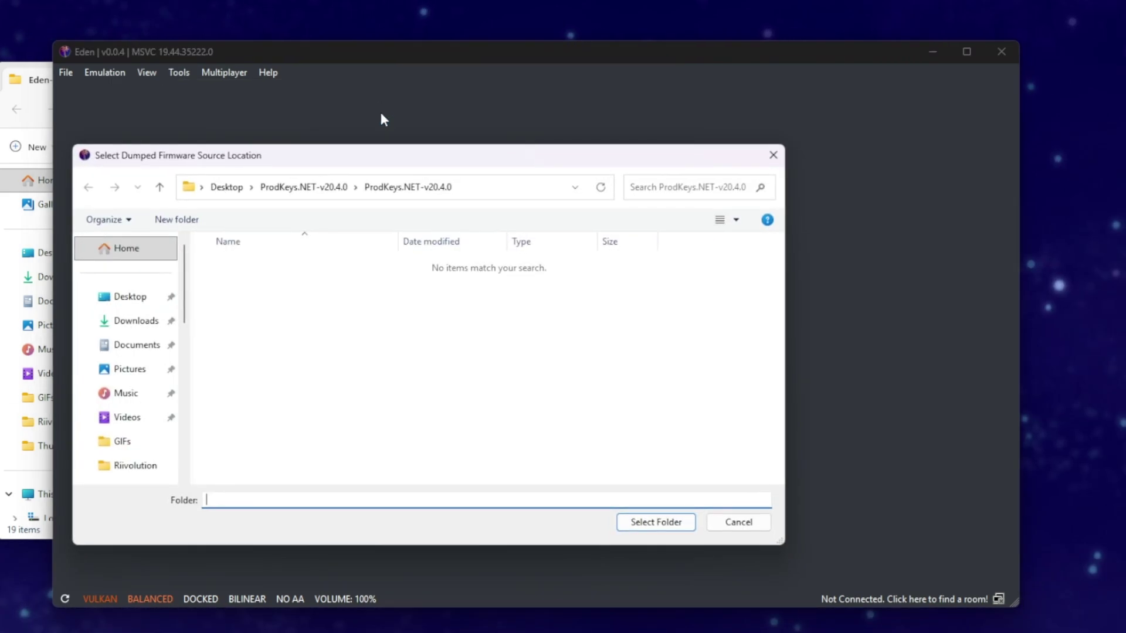
{"action": "left_click", "coordinate": [130, 295]}
{"action": "double_click", "coordinate": [296, 287]}
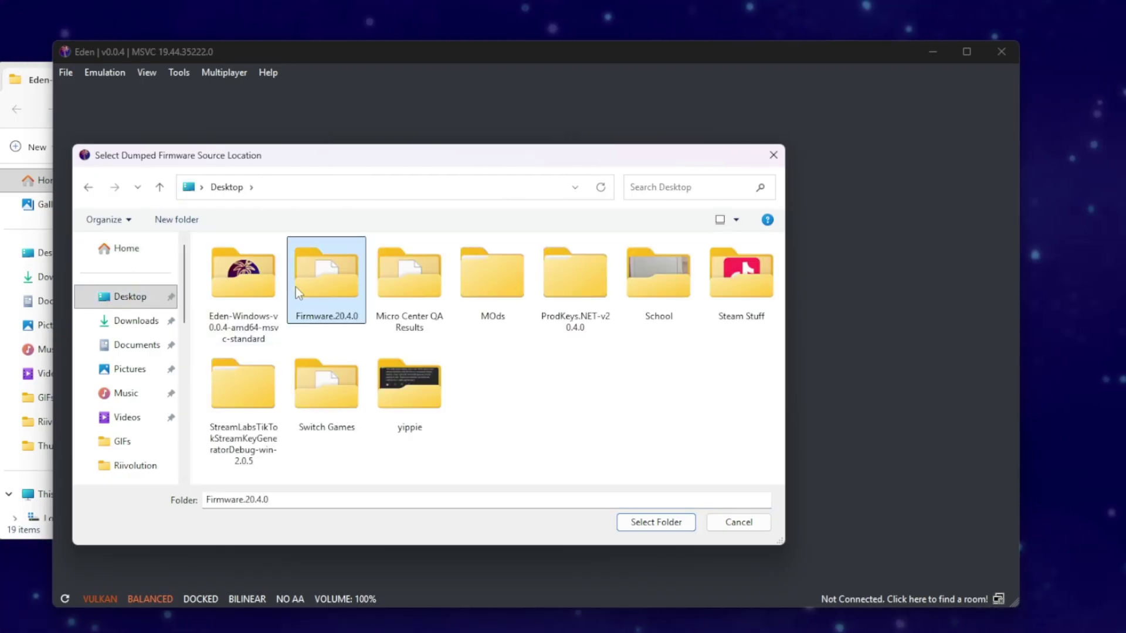
{"action": "left_click", "coordinate": [91, 196]}
{"action": "left_click", "coordinate": [657, 522]}
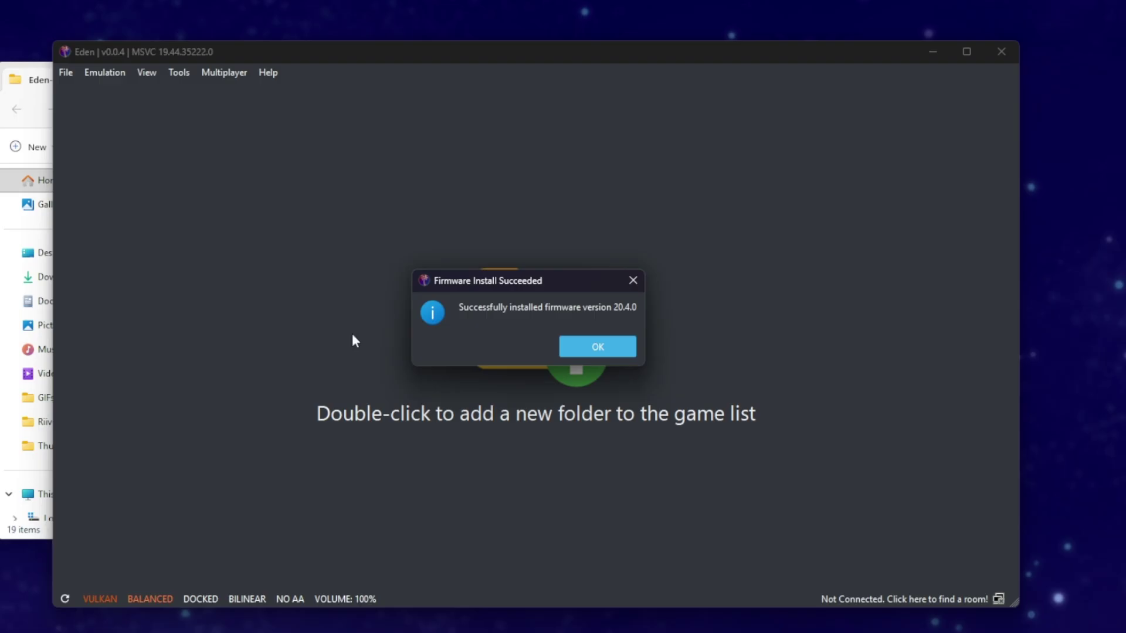
{"action": "left_click", "coordinate": [616, 347]}
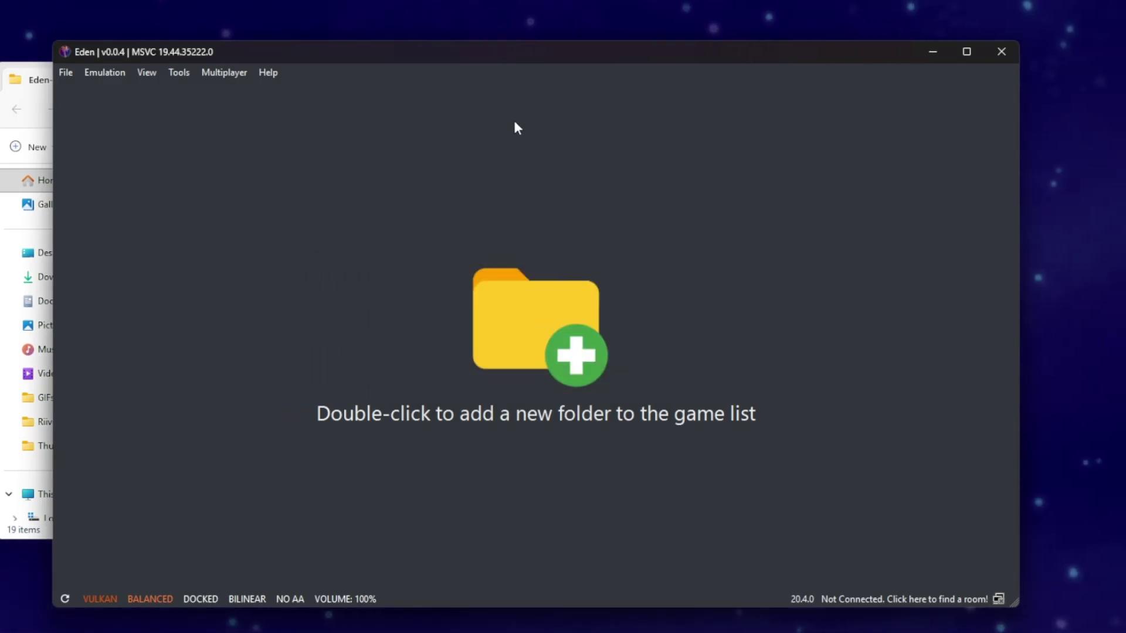
Move the Eden window aside and make a new desktop folder named 'Switch Games'
{"action": "left_click_drag", "start_coordinate": [524, 53], "coordinate": [402, 64]}
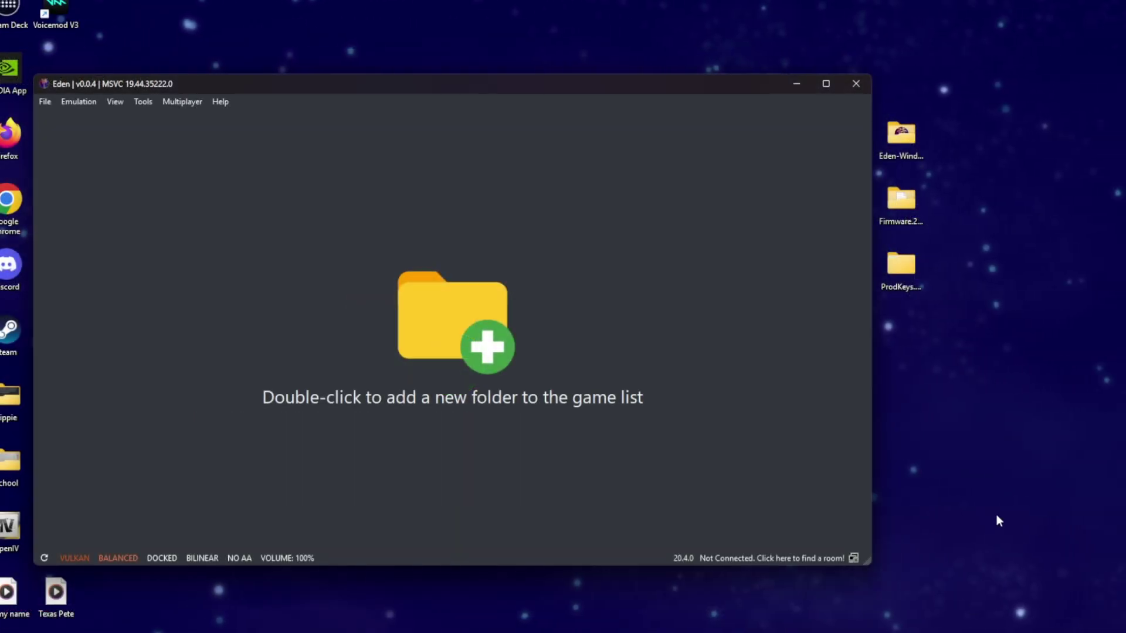
{"action": "right_click", "coordinate": [921, 354]}
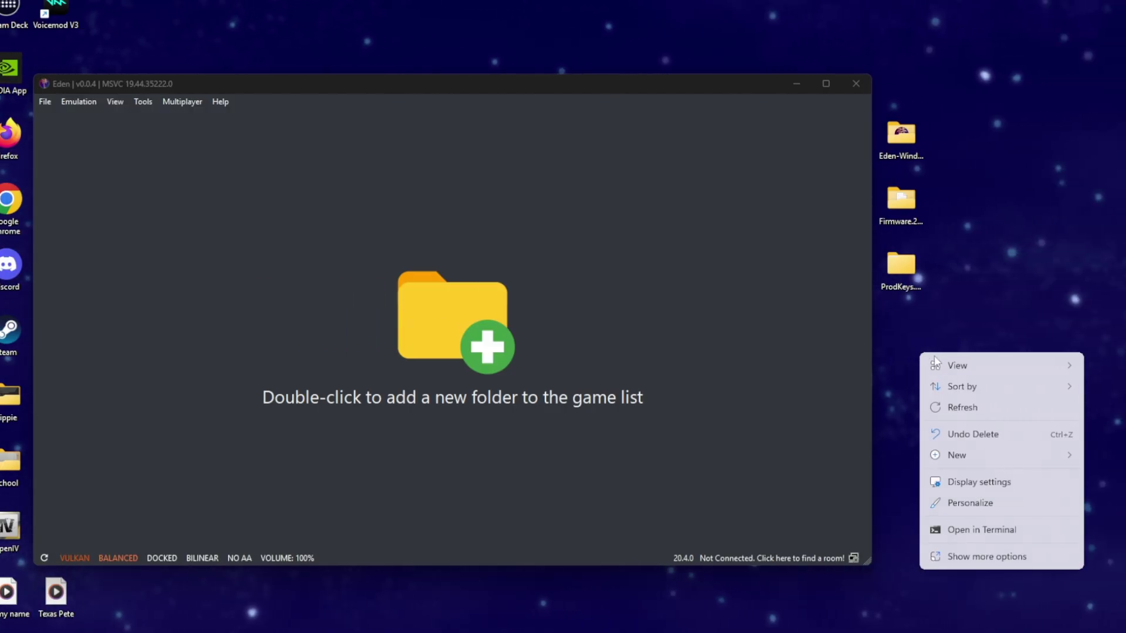
{"action": "mouse_move", "coordinate": [972, 457]}
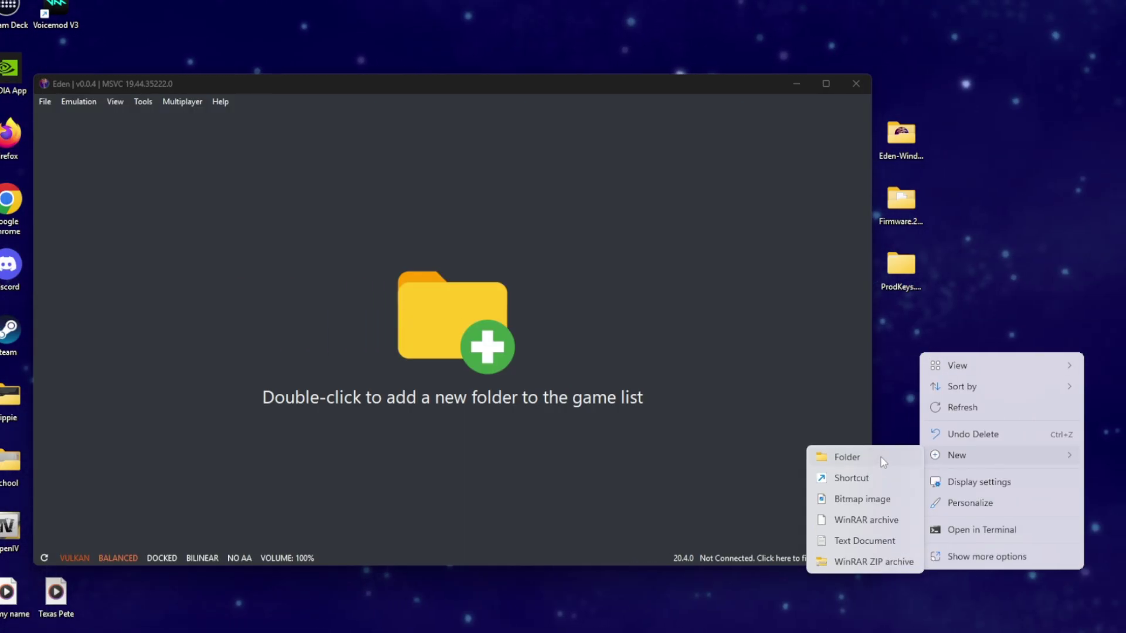
{"action": "left_click", "coordinate": [882, 458]}
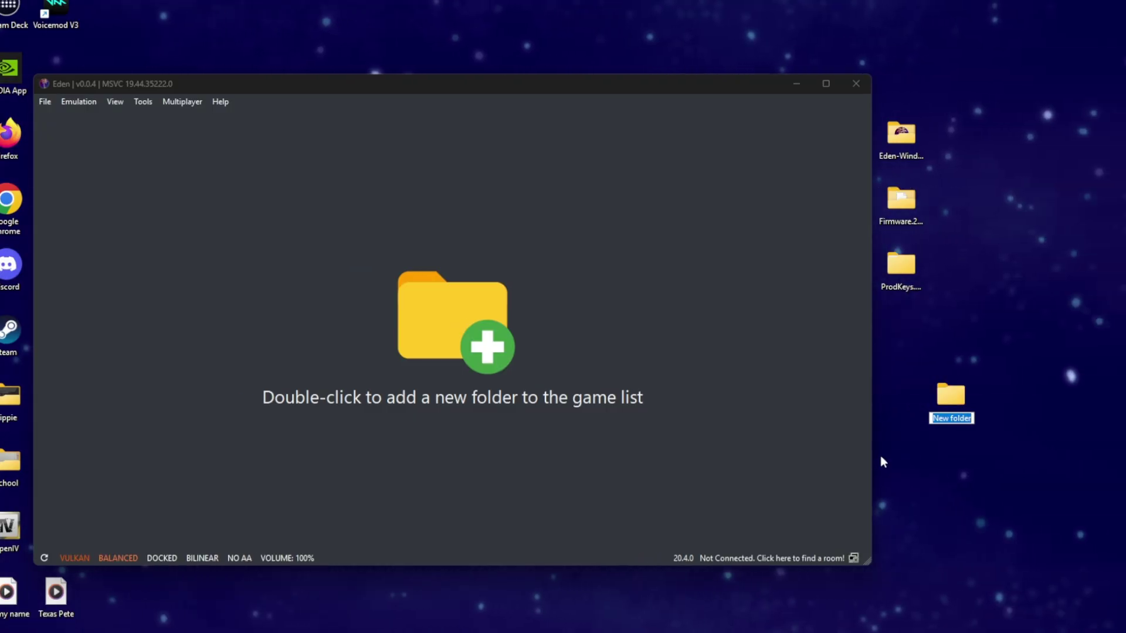
{"action": "type", "text": "Switc"}
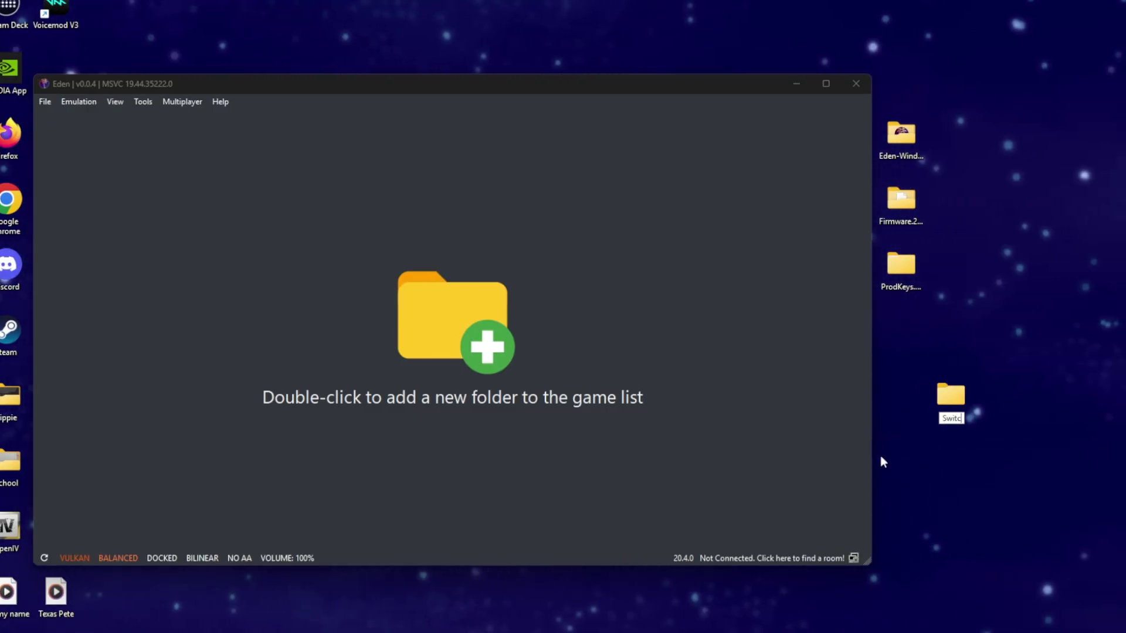
{"action": "type", "text": "h Games"}
{"action": "key", "text": "Return"}
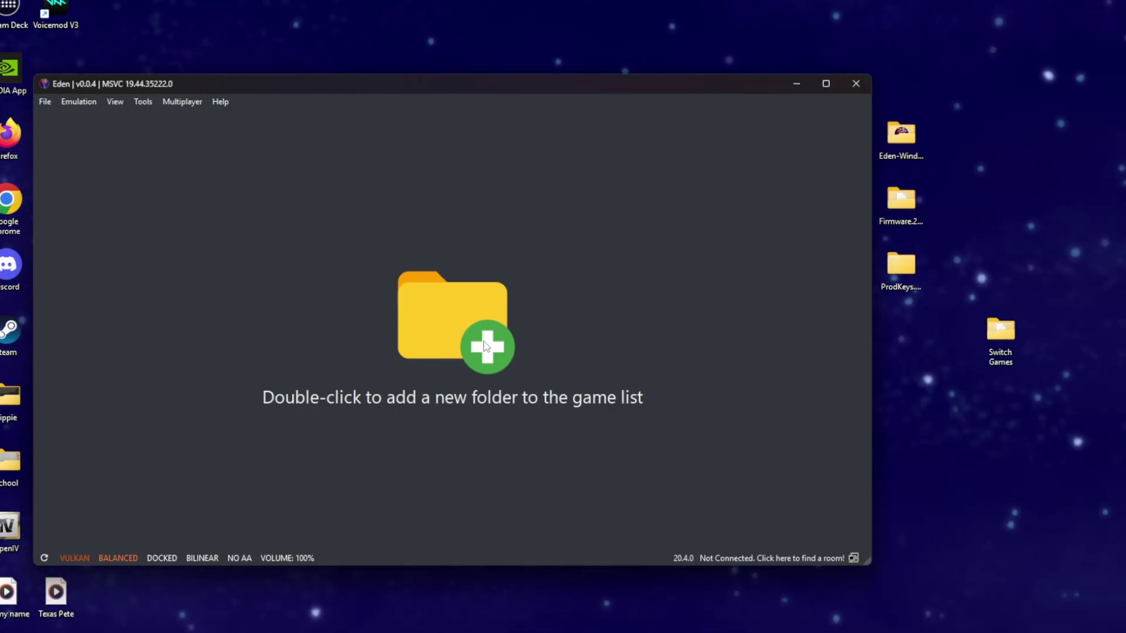
Select the Desktop's Switch Games folder as Eden's game directory, repeating the attempt three times
{"action": "double_click", "coordinate": [483, 345]}
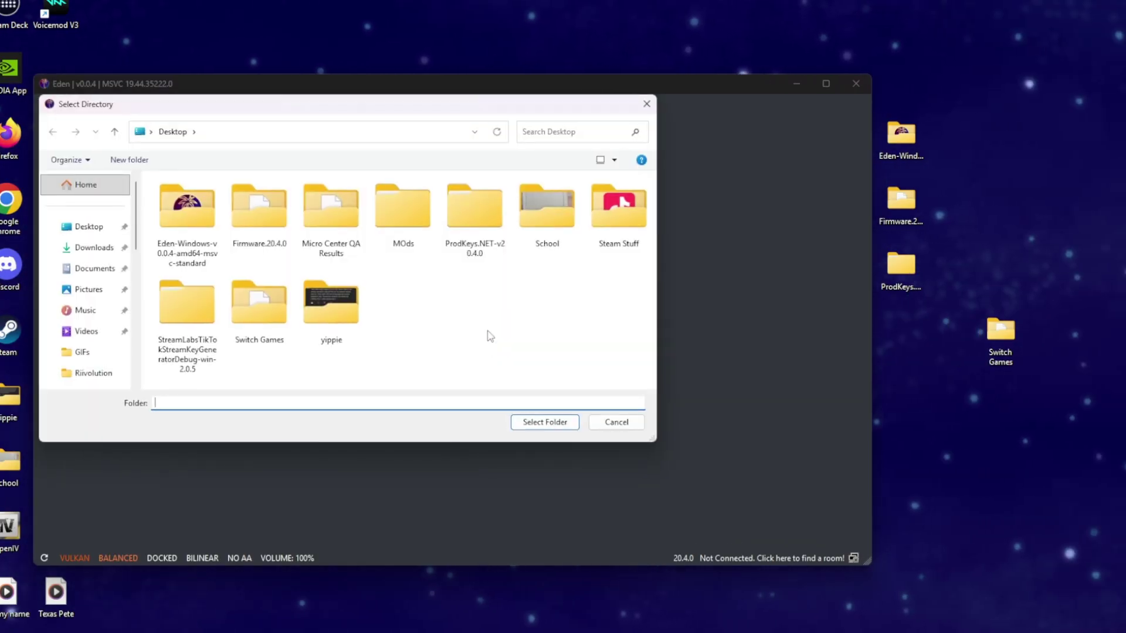
{"action": "left_click", "coordinate": [263, 312]}
{"action": "left_click", "coordinate": [542, 423]}
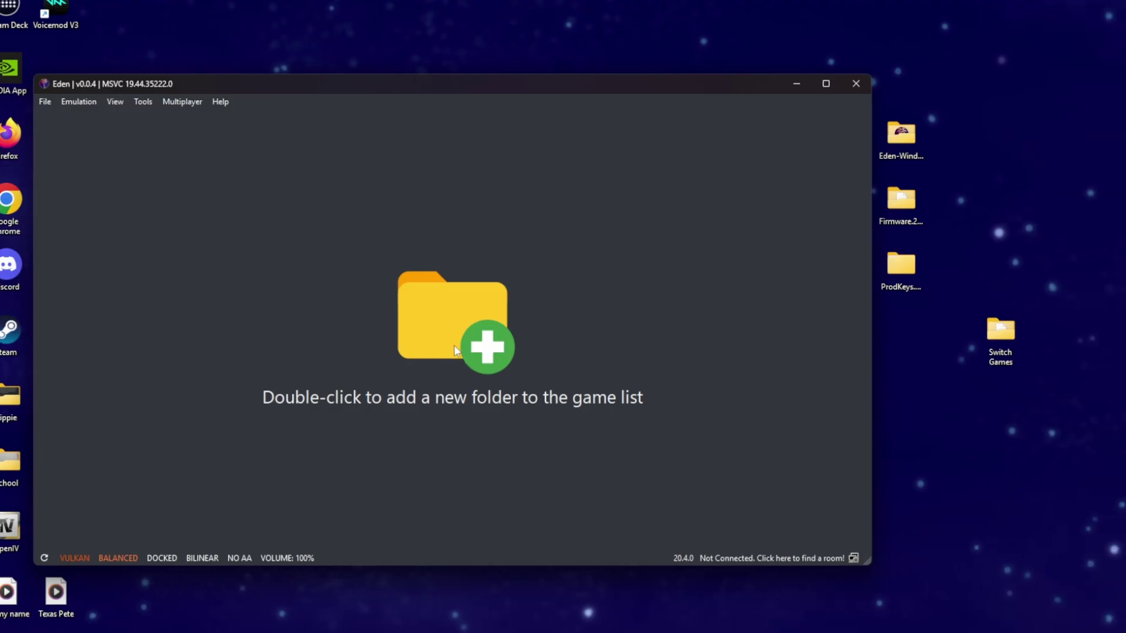
{"action": "double_click", "coordinate": [485, 343]}
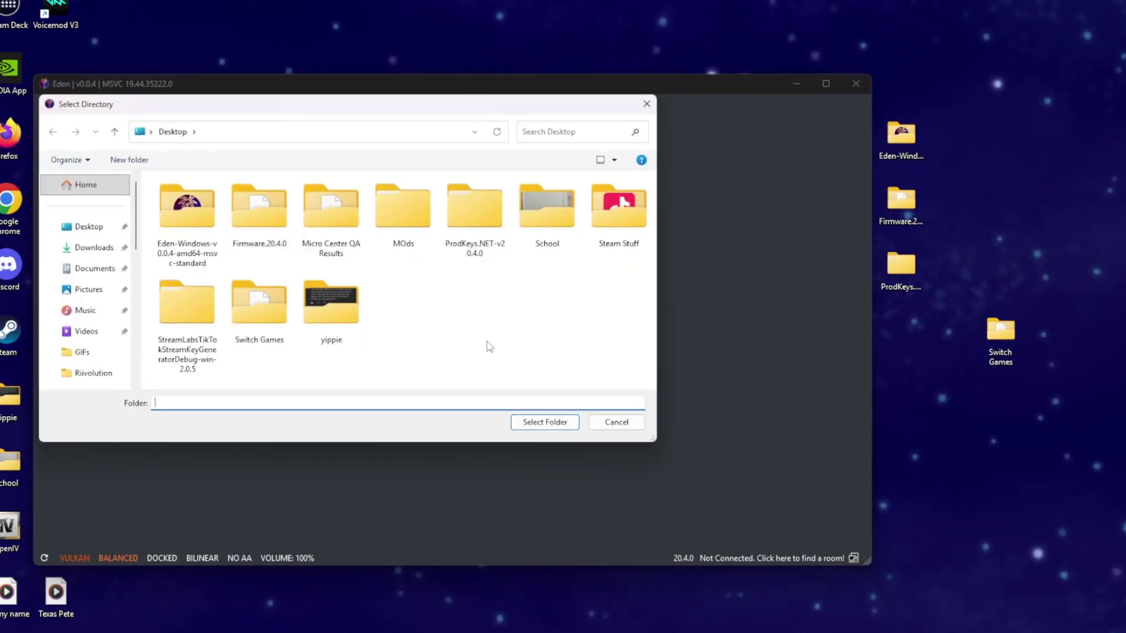
{"action": "left_click", "coordinate": [262, 310]}
{"action": "left_click", "coordinate": [545, 423]}
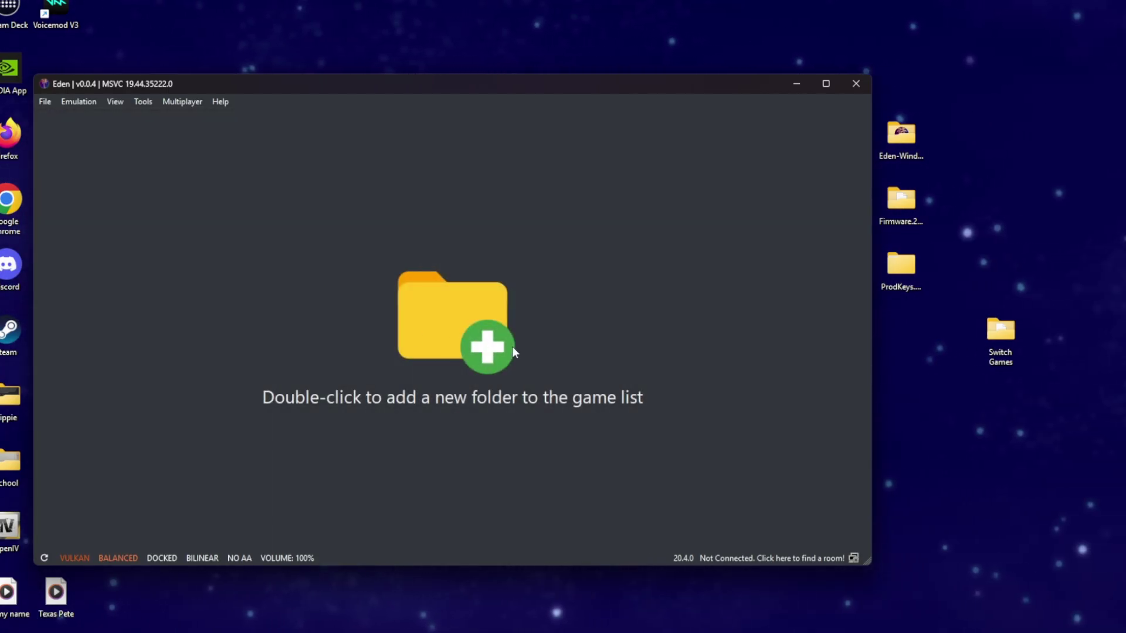
{"action": "double_click", "coordinate": [484, 346]}
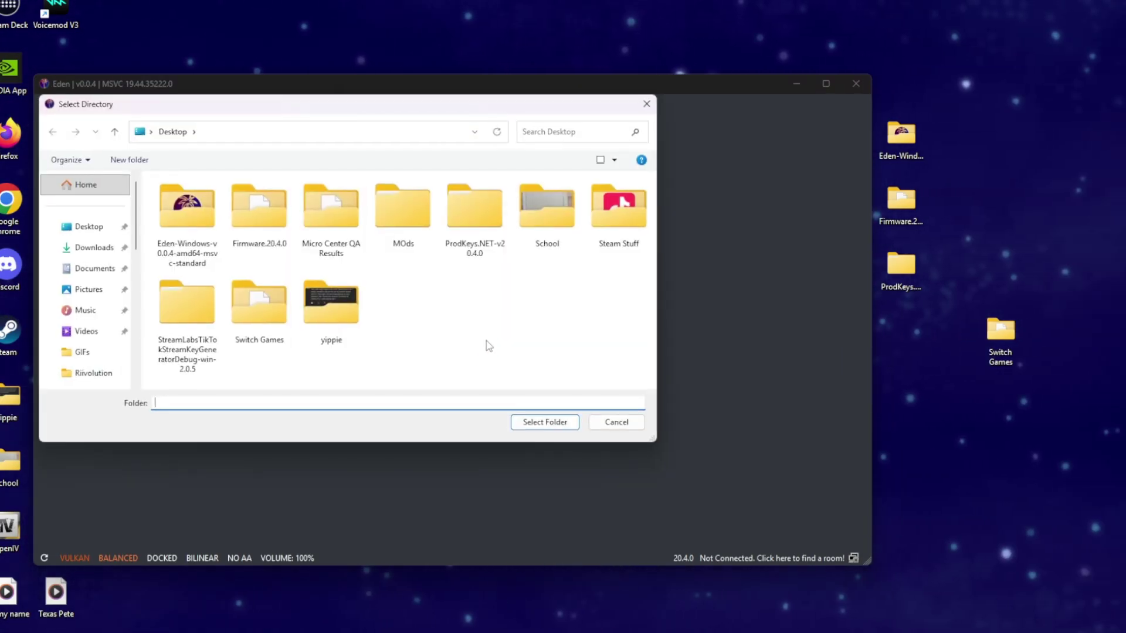
{"action": "left_click", "coordinate": [262, 309]}
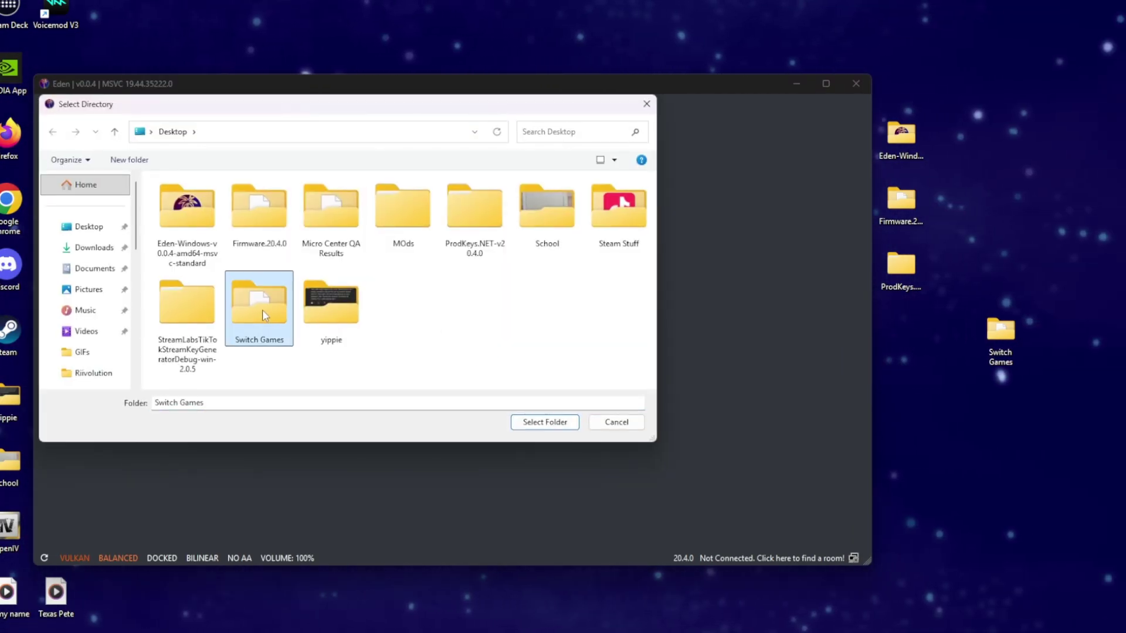
{"action": "left_click", "coordinate": [545, 422]}
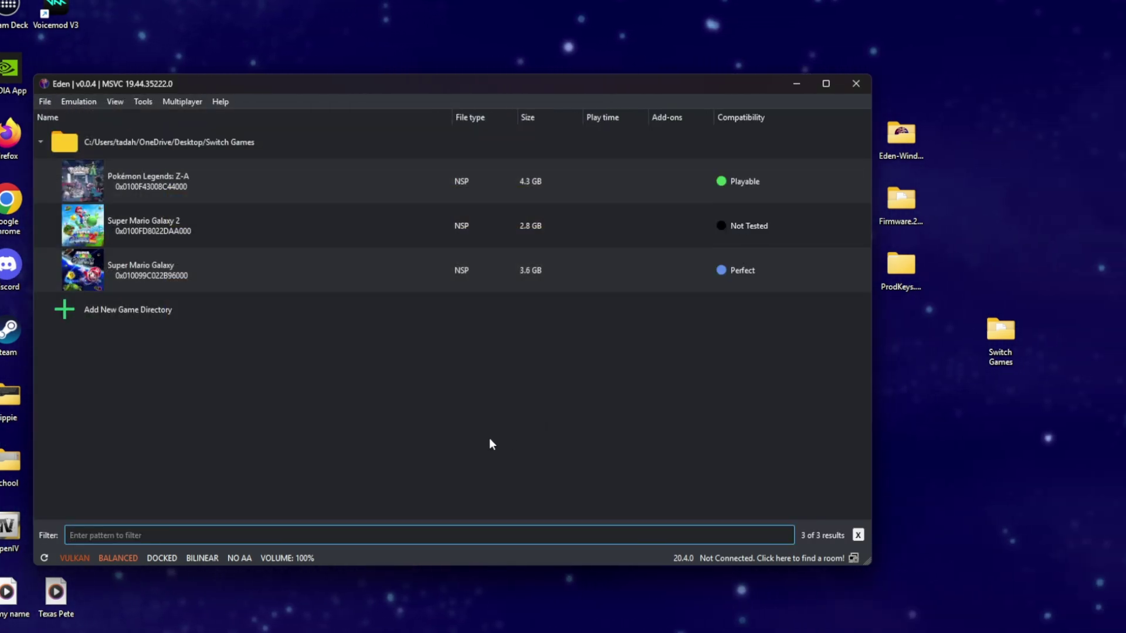